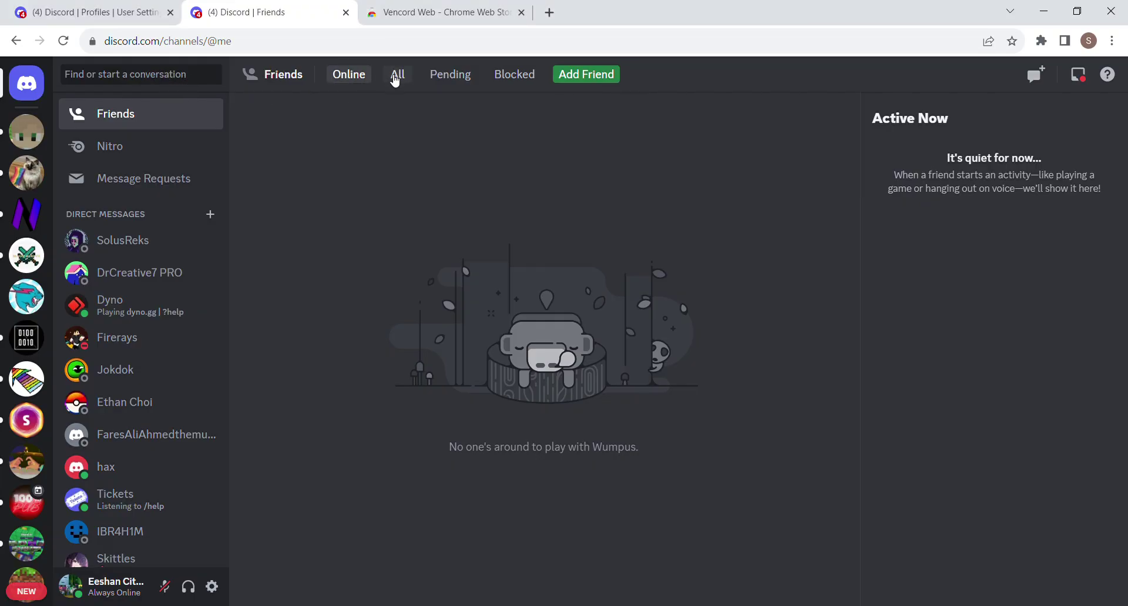
- Open Edit Profile from the account's profile card and scroll the settings sidebar to the Vencord section
left_click(103, 584)
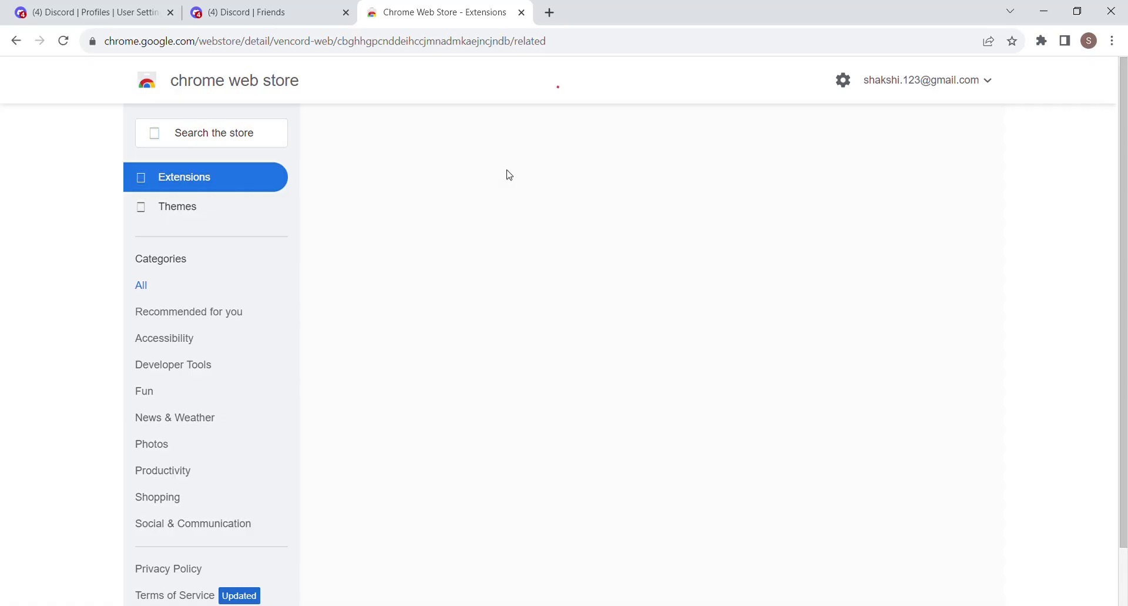
left_click(234, 7)
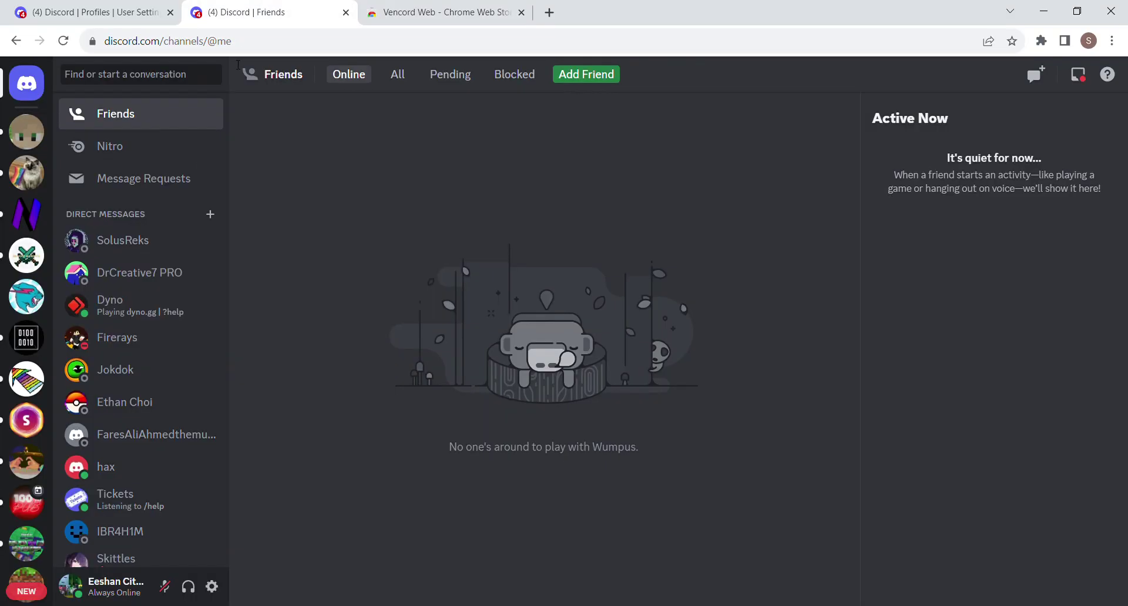
left_click(103, 587)
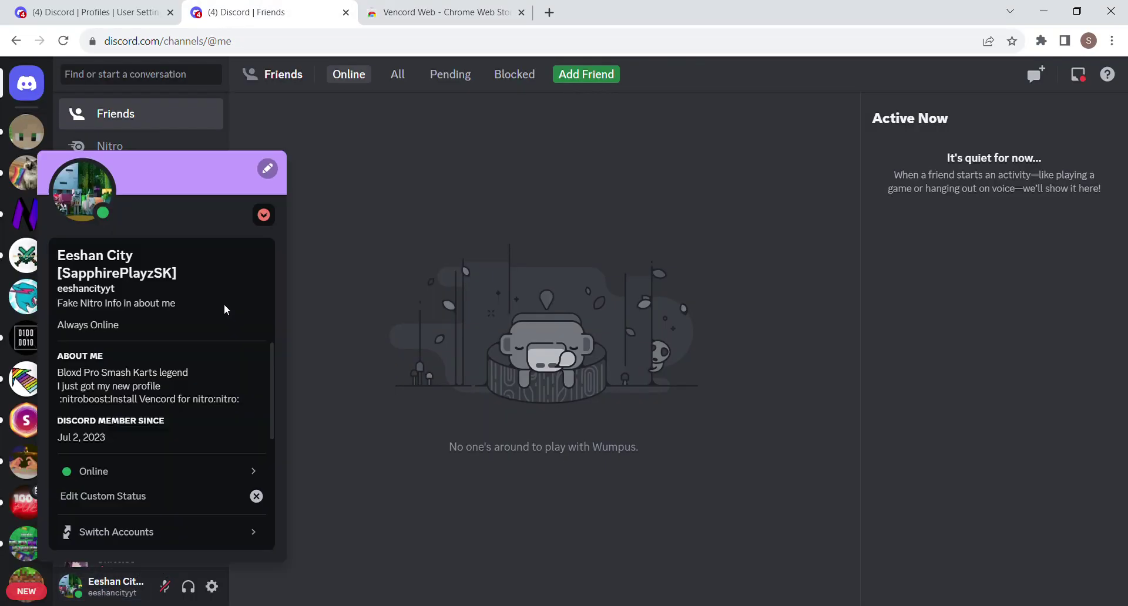
left_click(267, 175)
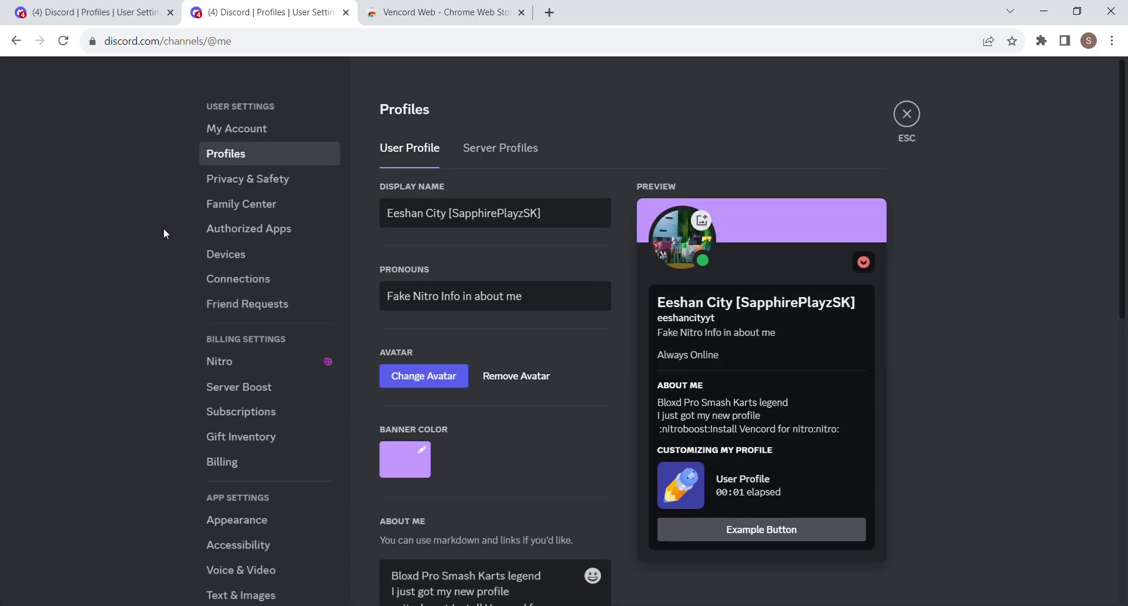
scroll(270, 311, "down", 5)
scroll(234, 324, "up", 1)
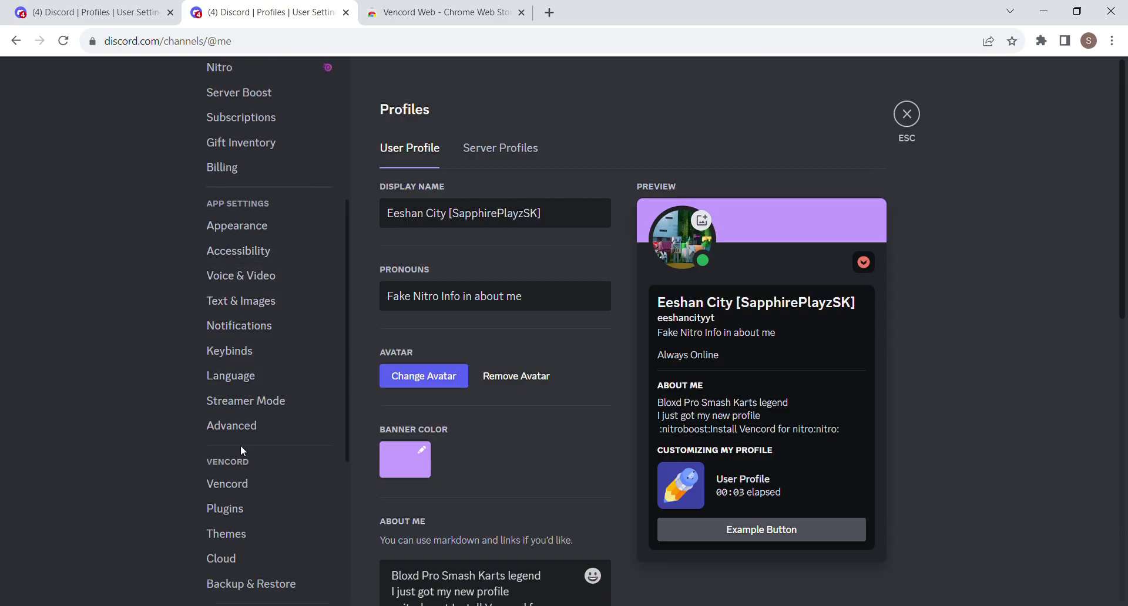
scroll(238, 435, "down", 1)
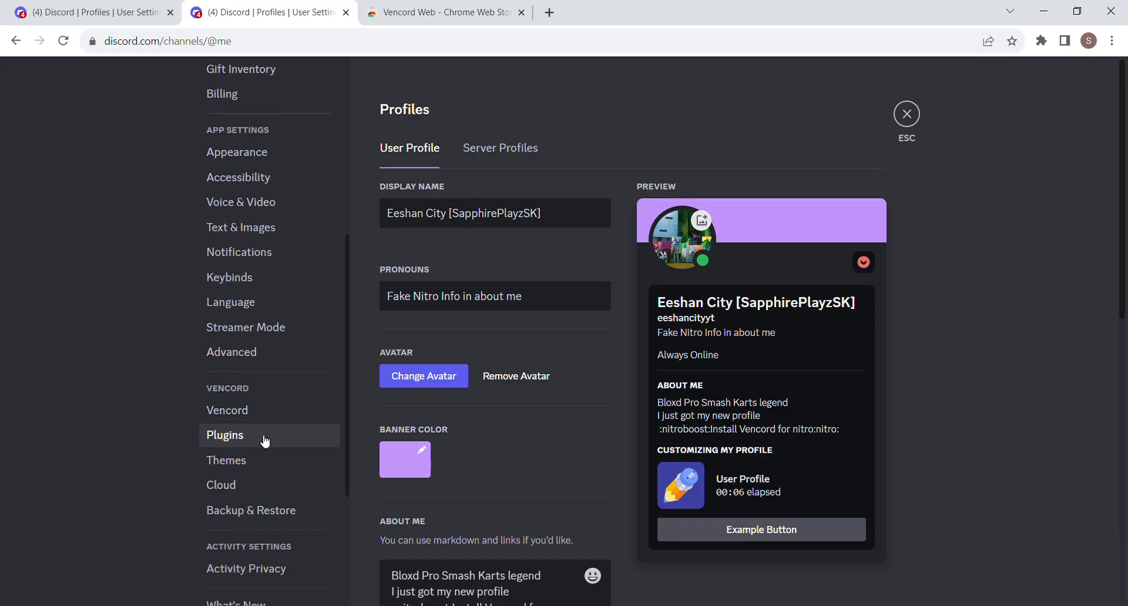
- Search Vencord plugins for 'fake', enable FakeNitro and FakeProfileThemes, and restart Discord
left_click(279, 425)
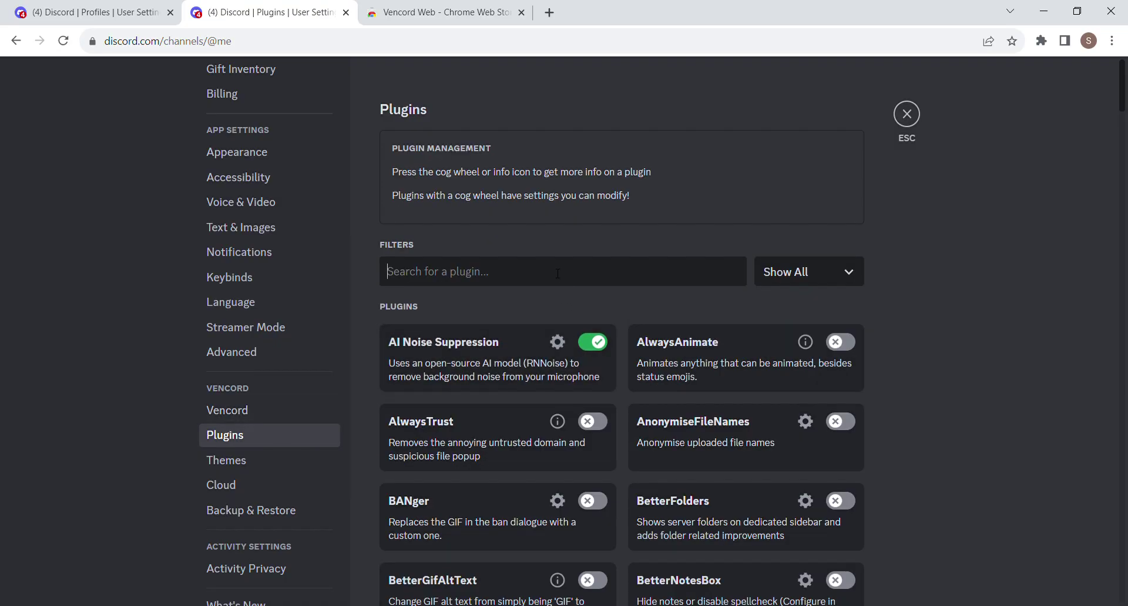
type("faken")
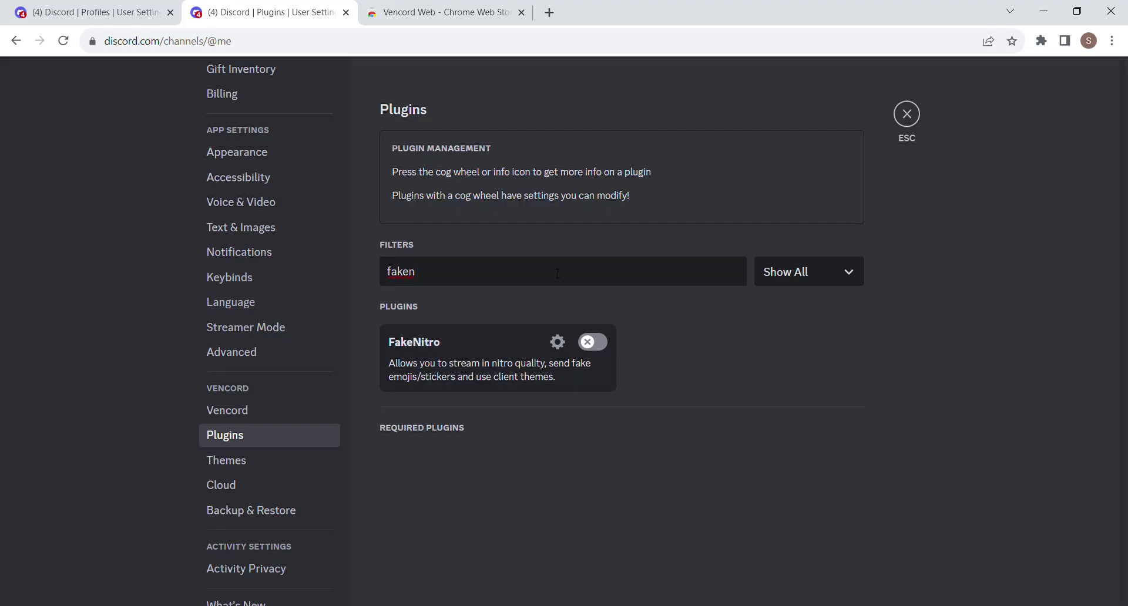
key("BackSpace")
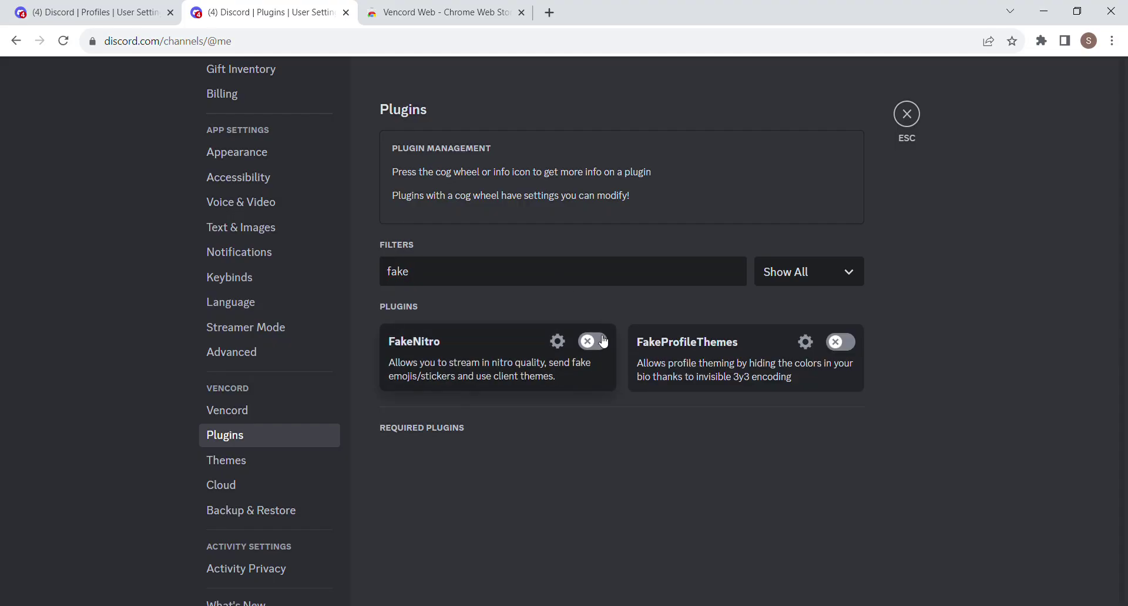
left_click(597, 342)
left_click(850, 347)
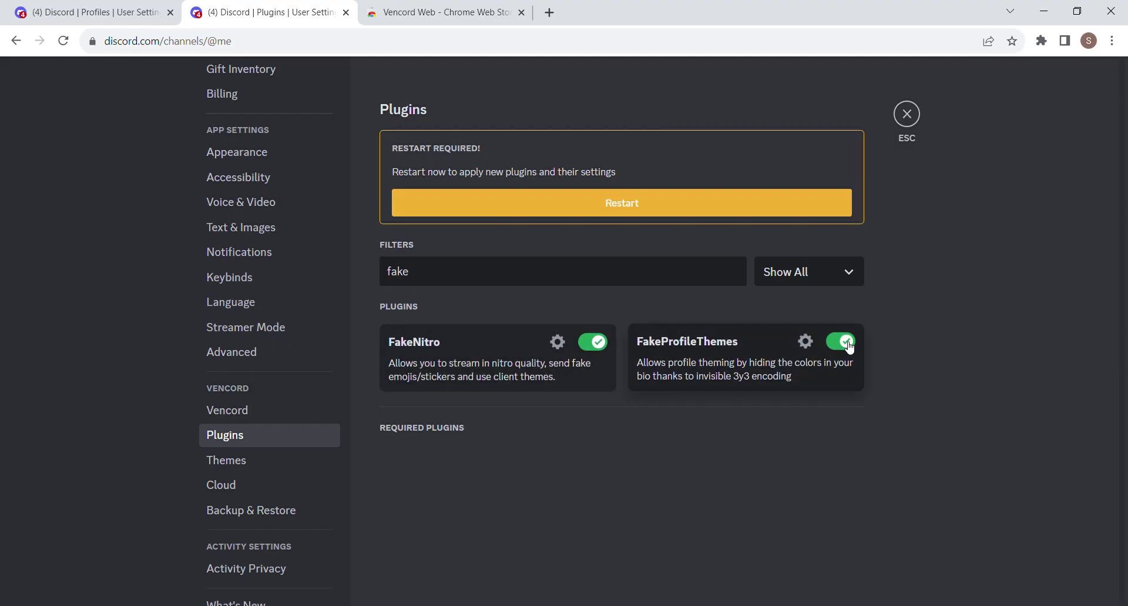
left_click(668, 203)
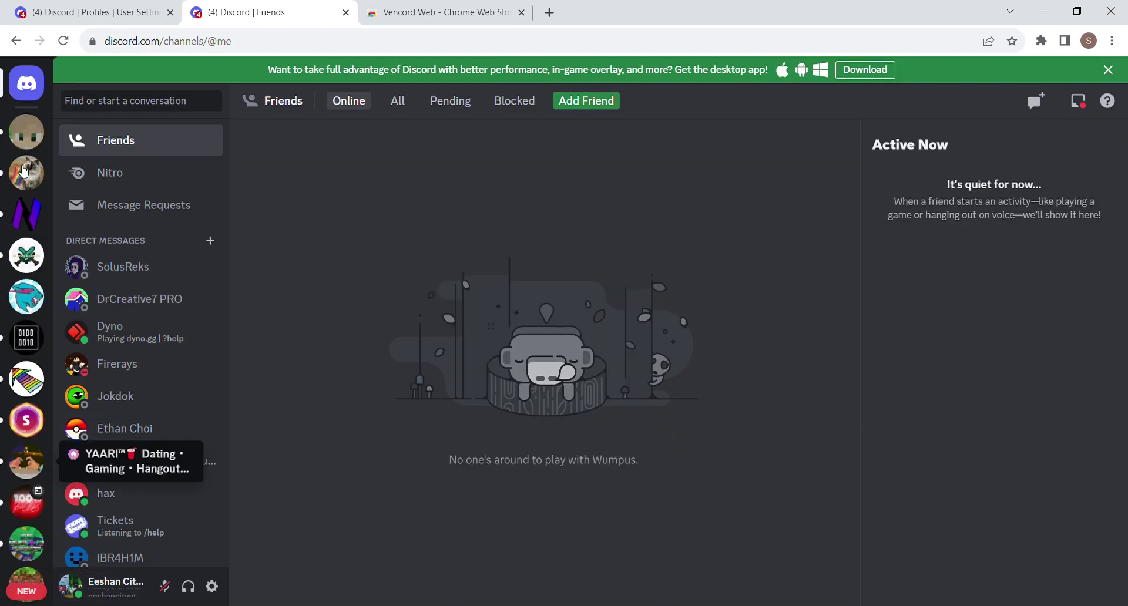
- Open User Settings from the profile card and visit the Nitro and Devices pages
left_click(141, 584)
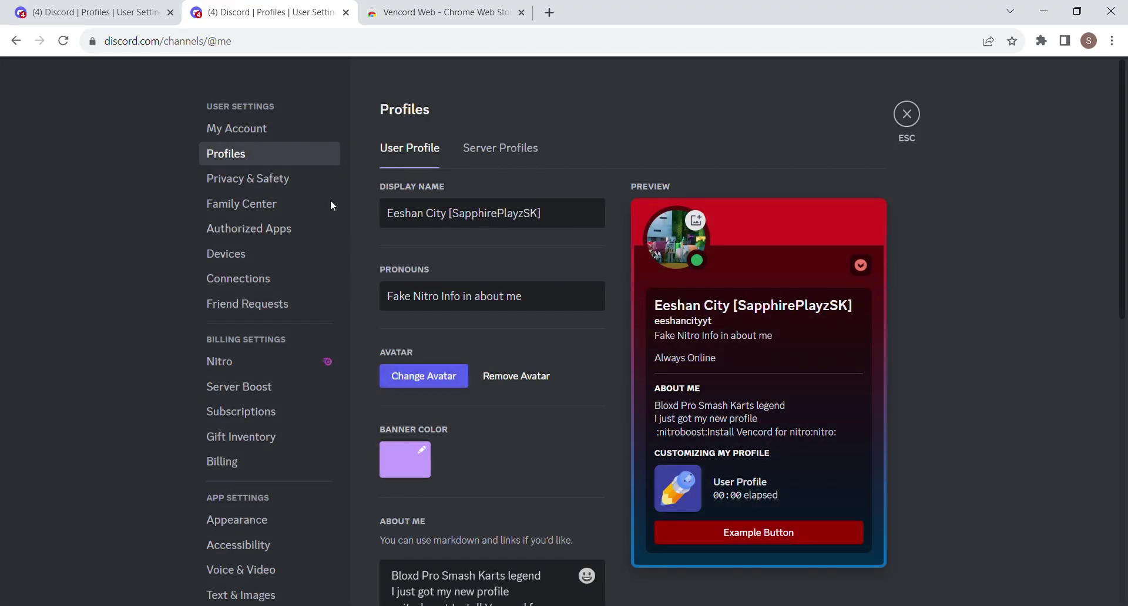
left_click(247, 361)
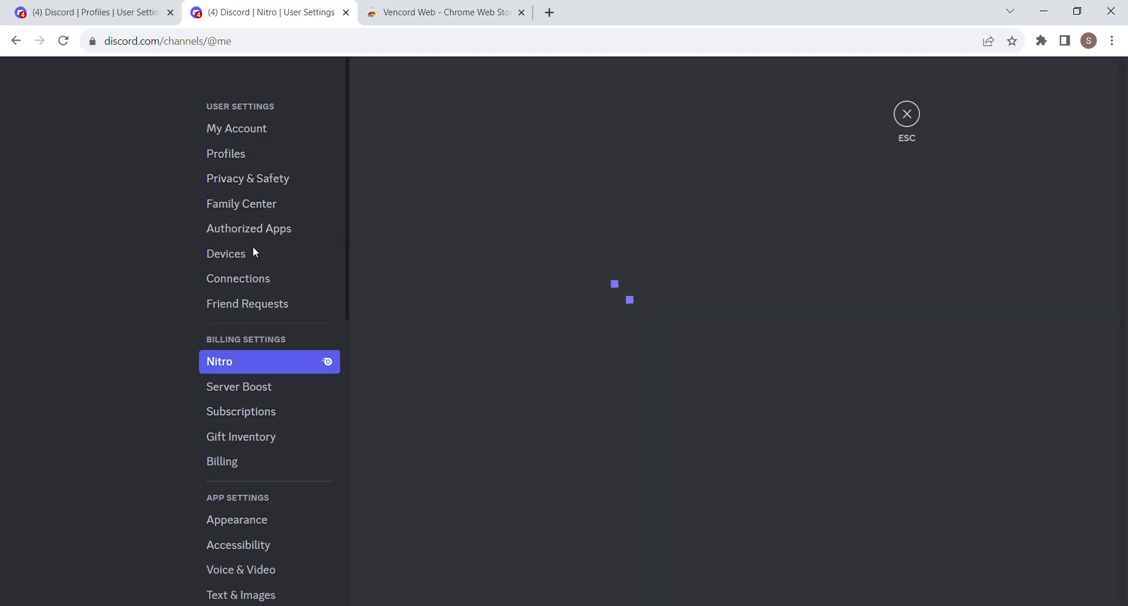
left_click(253, 256)
- In Appearance, preview the Aurora, Crimson Moon and Midnight Blurple colour themes
left_click(255, 520)
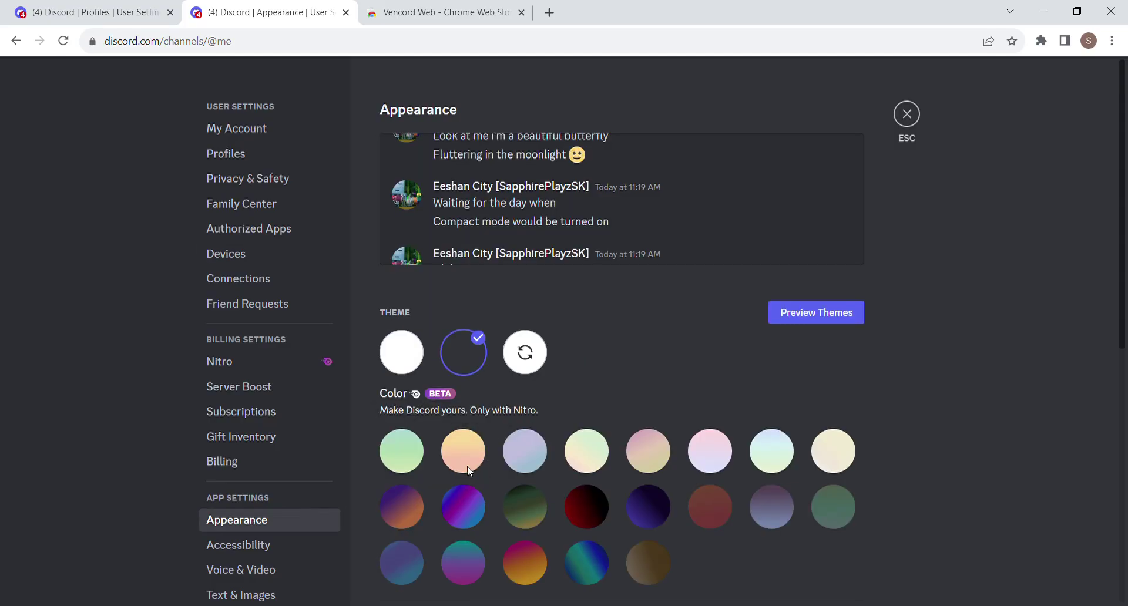
scroll(488, 446, "down", 3)
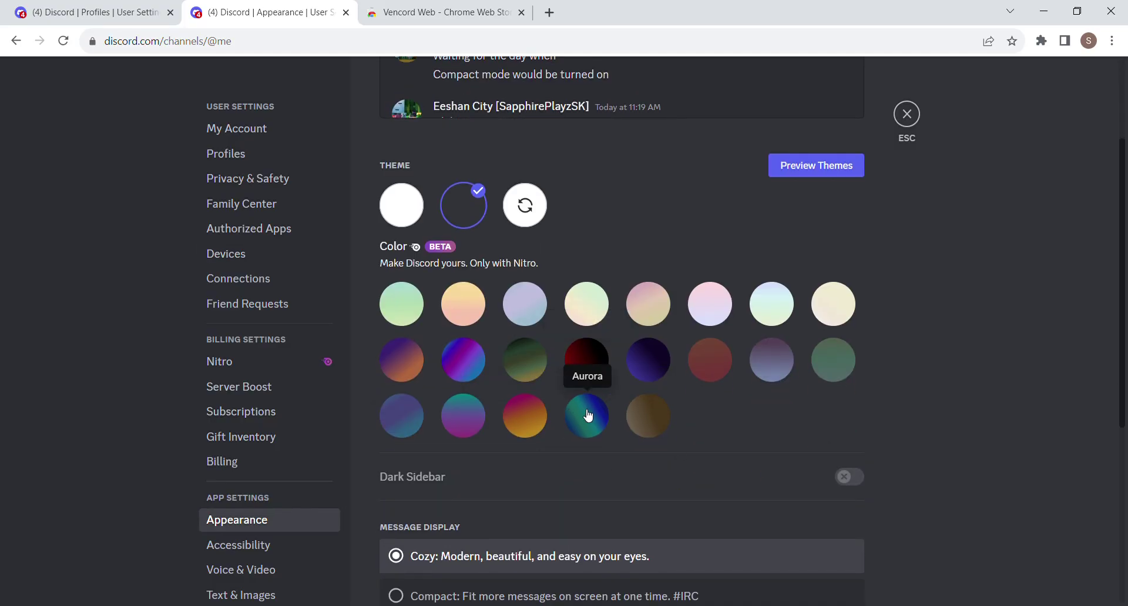
left_click(584, 414)
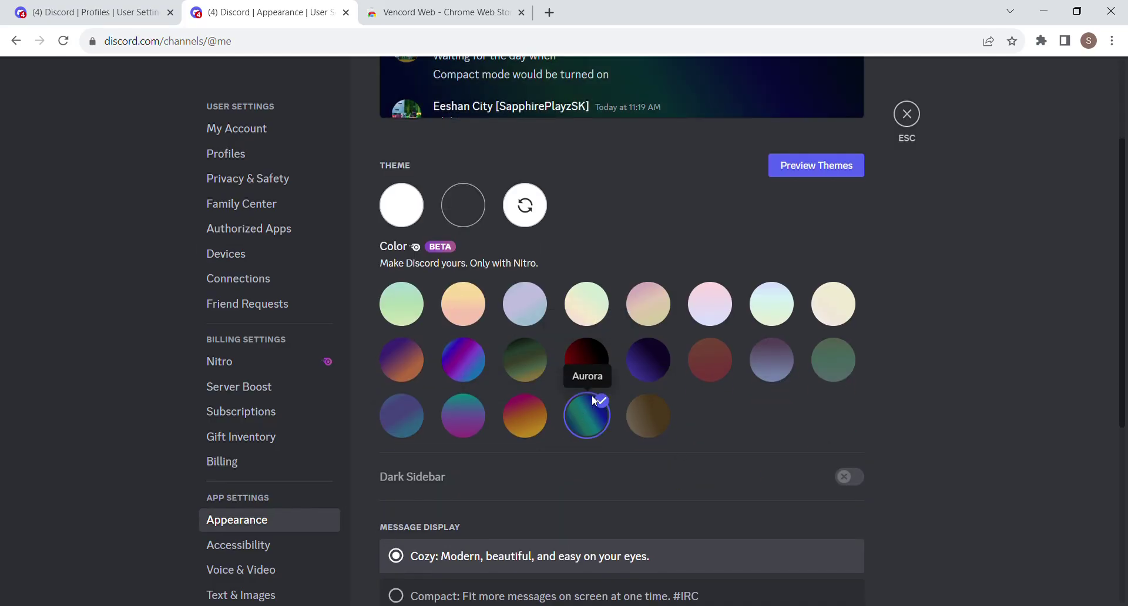
left_click(597, 365)
scroll(693, 449, "down", 5)
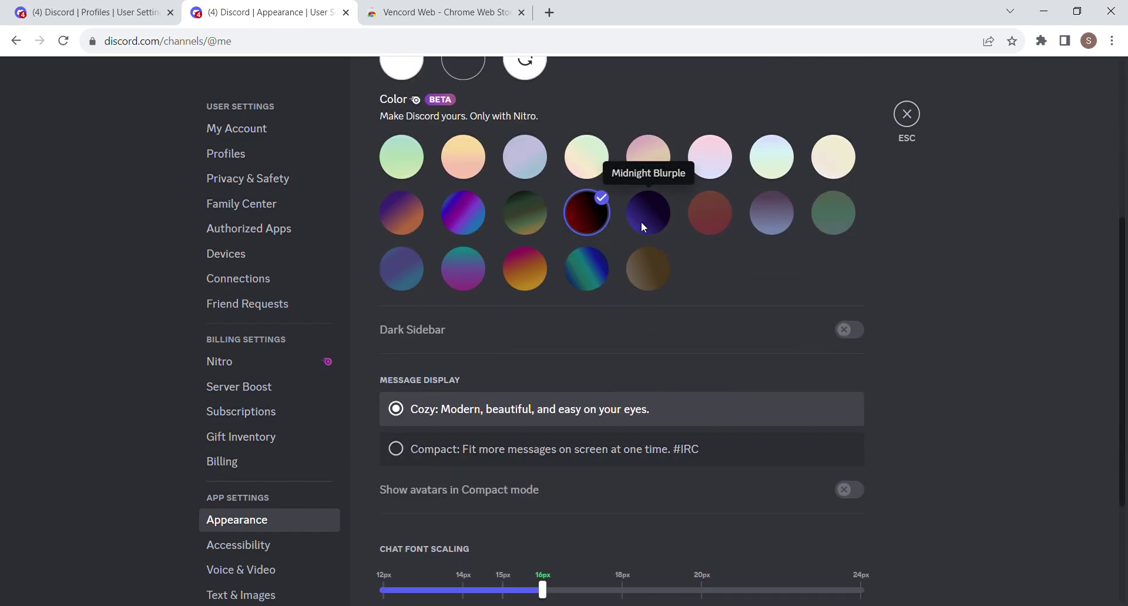
left_click(643, 226)
- Compare Crimson Moon and Hanami, settle on the Sunrise theme, and view the Nitro plans
scroll(652, 235, "up", 4)
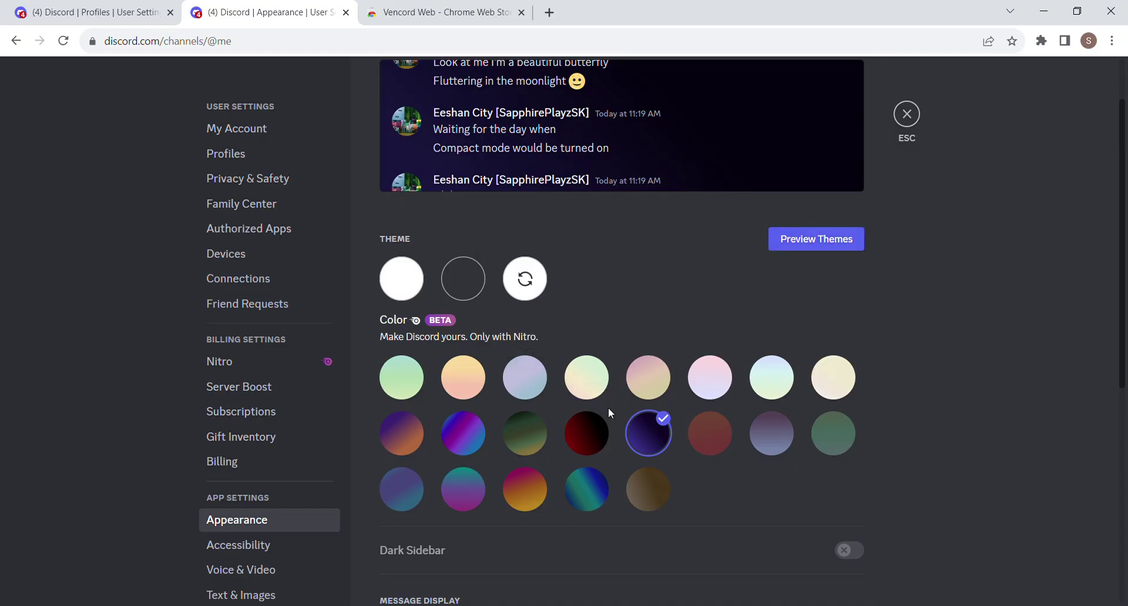
left_click(589, 431)
left_click(579, 395)
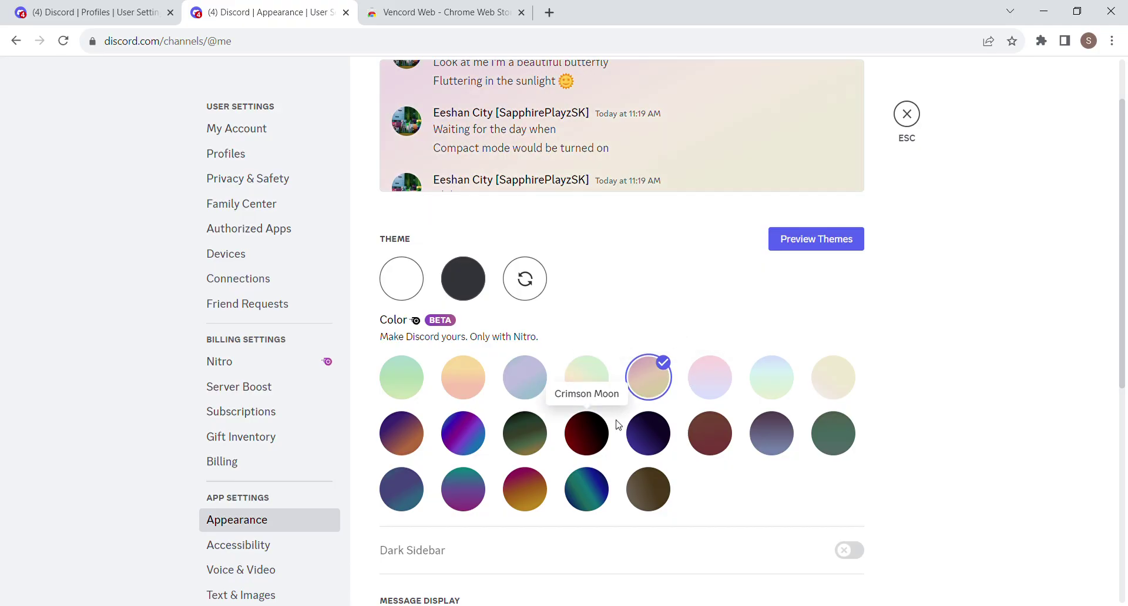
left_click(587, 430)
left_click(653, 371)
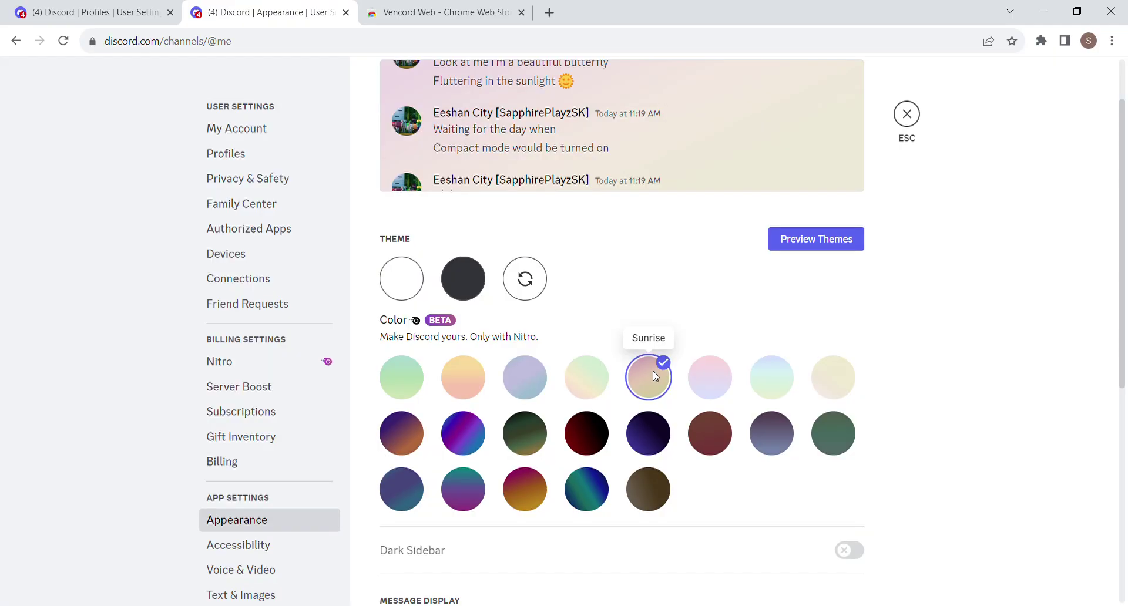
left_click(262, 366)
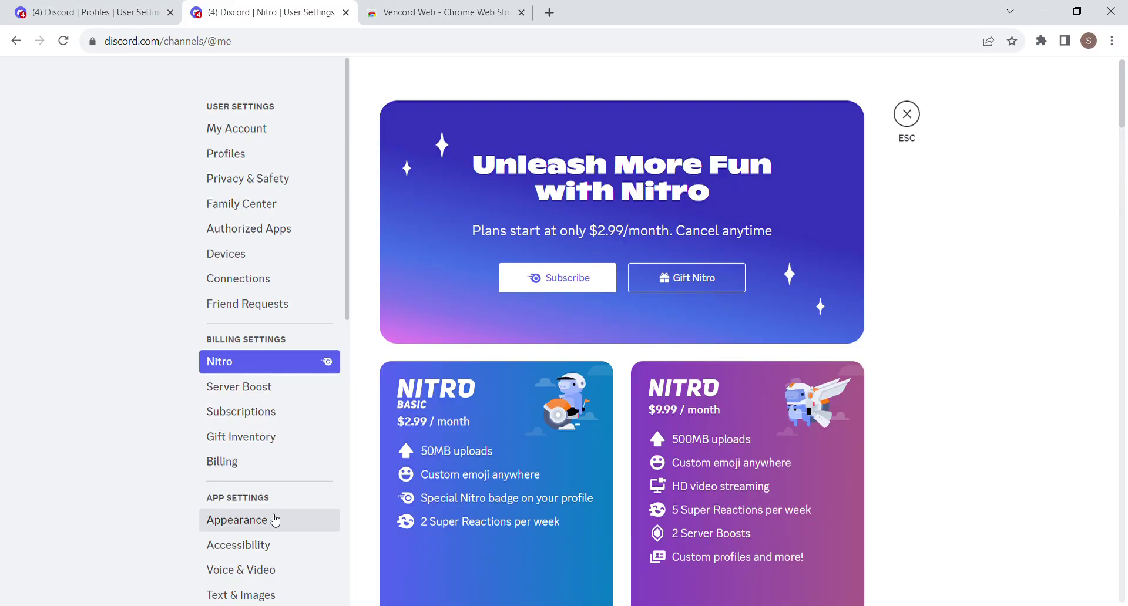
- In Profiles' Try out Nitro section, pick primary colour #f1eded and copy the 3y3 code
left_click(275, 518)
left_click(234, 153)
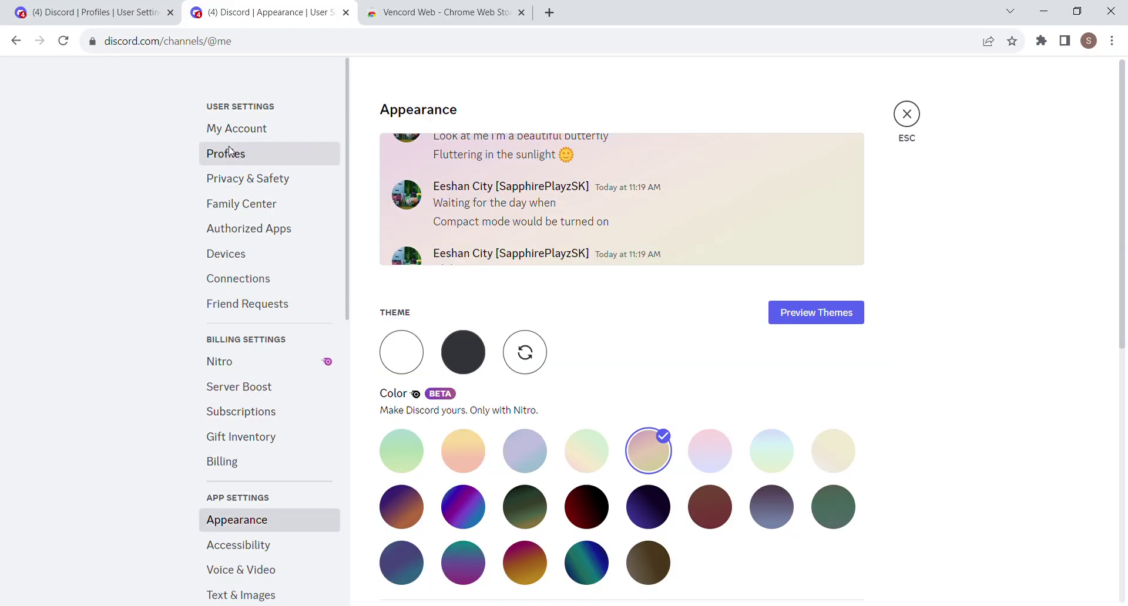
scroll(690, 355, "down", 8)
scroll(691, 354, "down", 3)
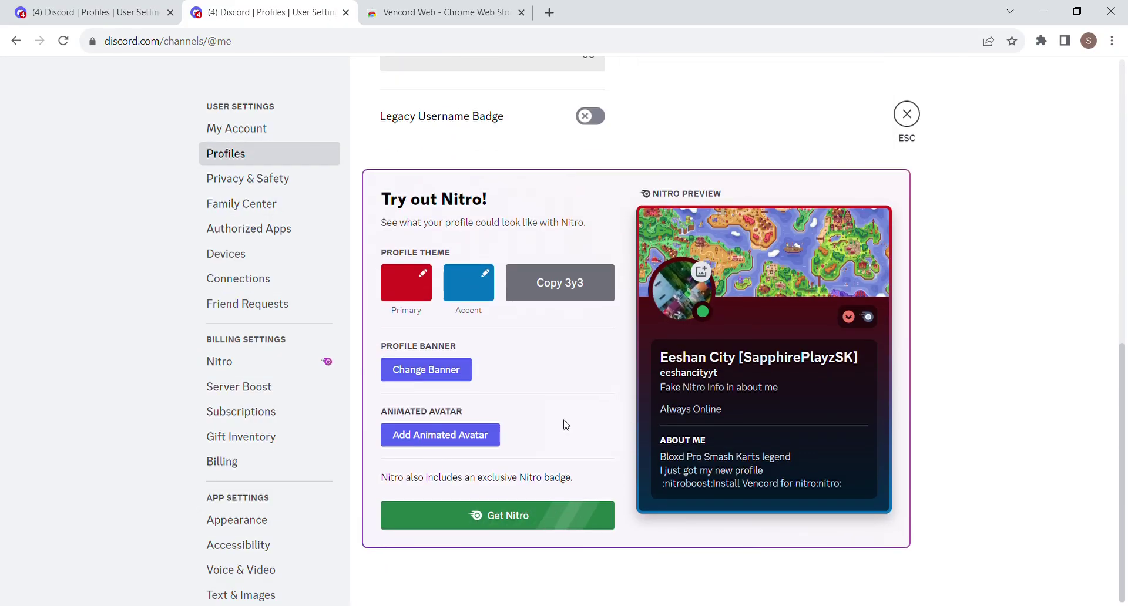
left_click(397, 284)
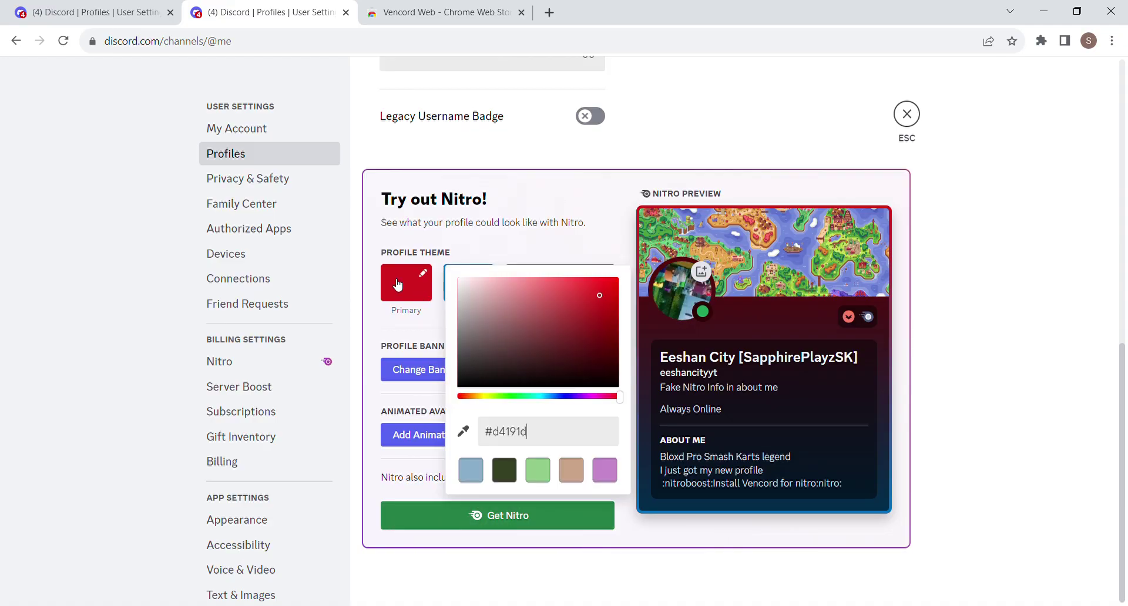
mouse_move(470, 341)
left_mouse_down()
mouse_move(562, 323)
mouse_move(509, 320)
mouse_move(506, 353)
mouse_move(462, 292)
left_mouse_up()
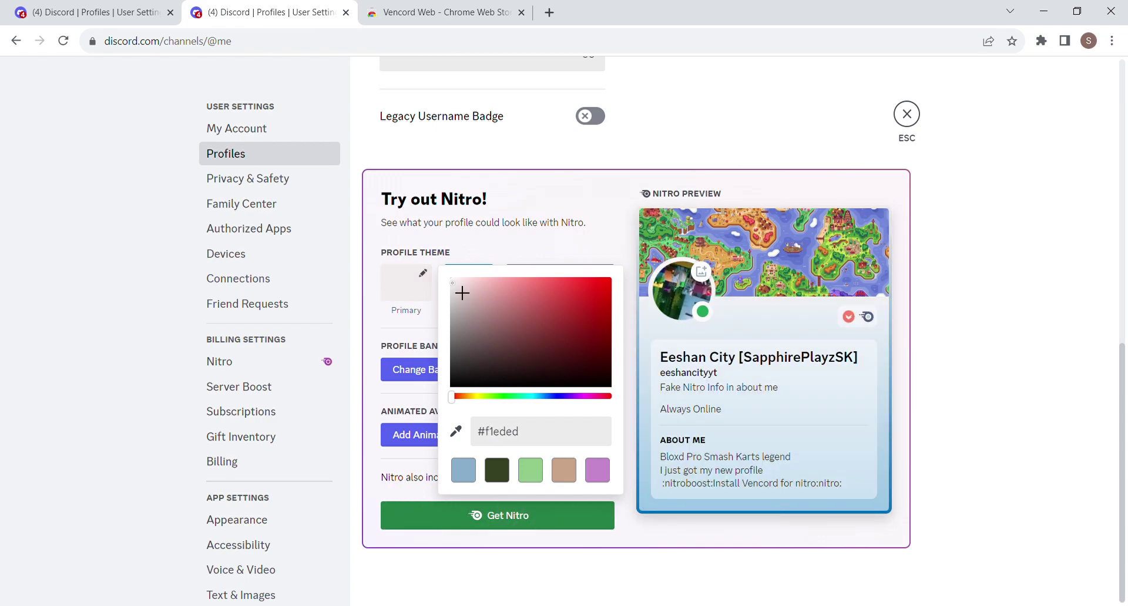
left_click(561, 237)
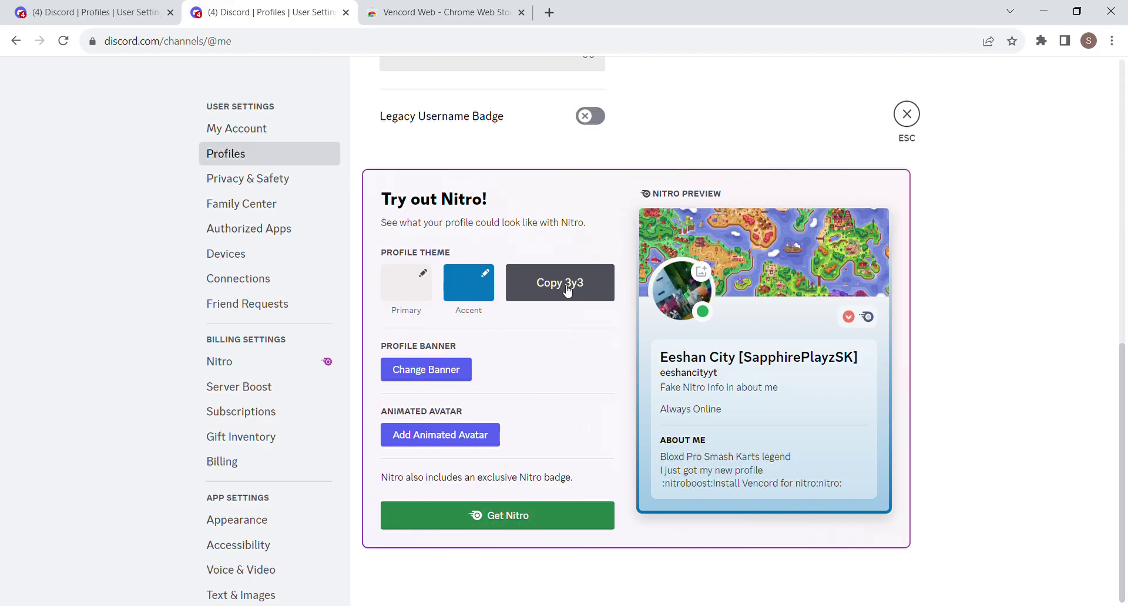
left_click(566, 290)
scroll(564, 294, "up", 5)
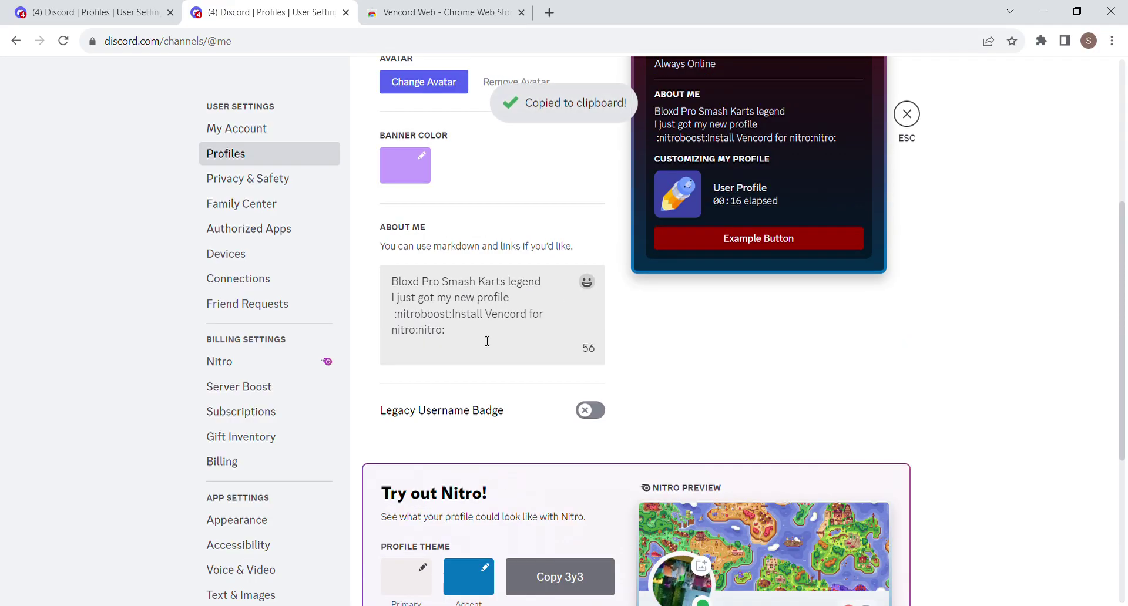
- Paste the copied 3y3 colour code into About Me, check it, then undo the change
left_click(461, 362)
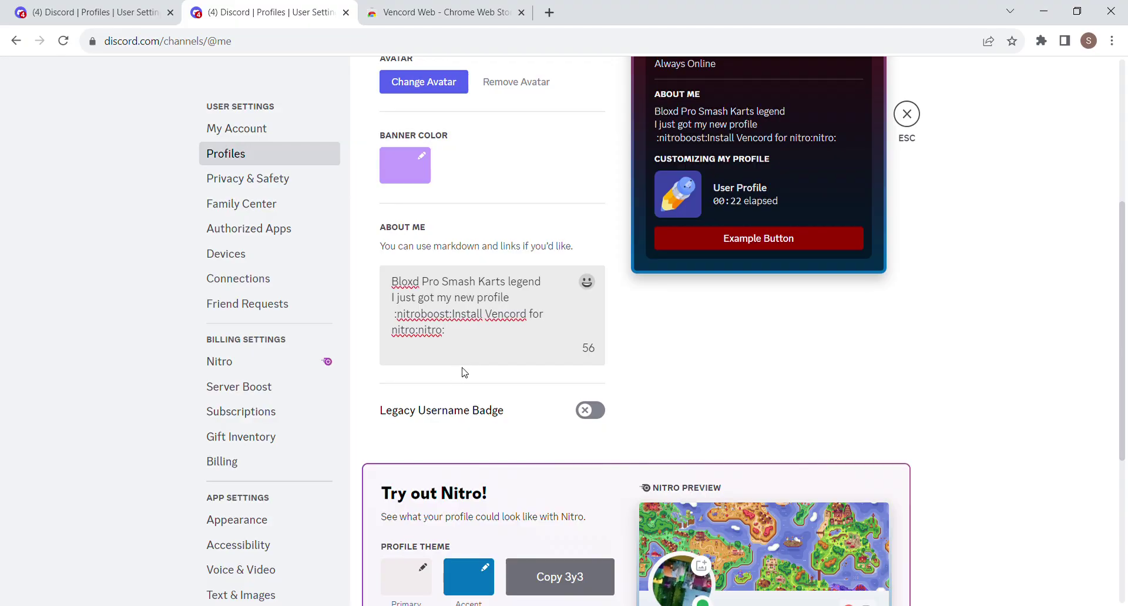
key("ctrl+v")
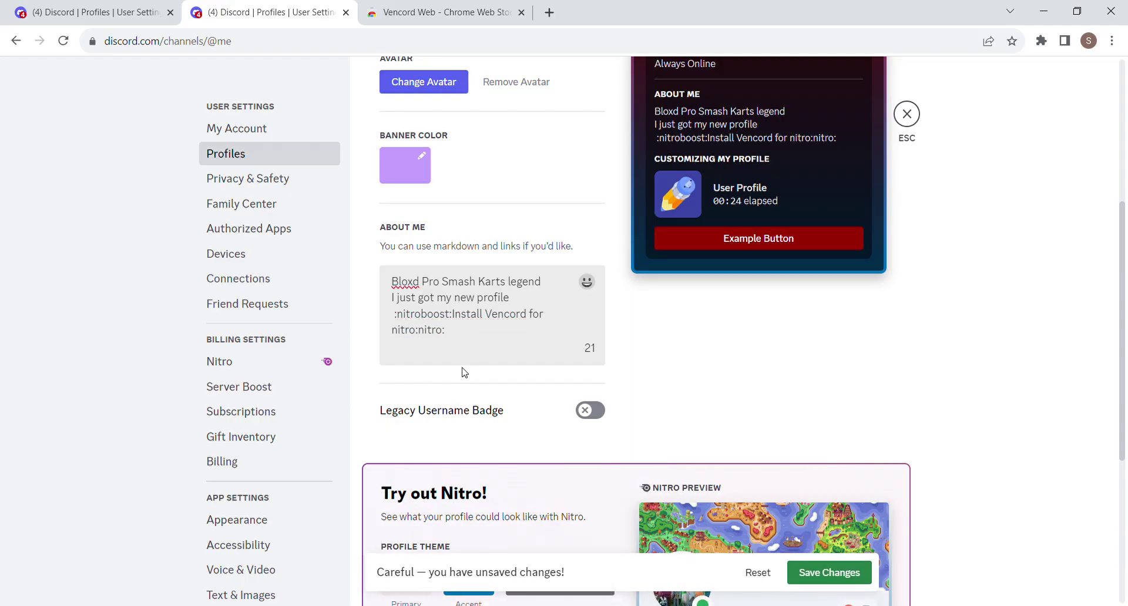
scroll(701, 363, "up", 5)
scroll(705, 361, "down", 4)
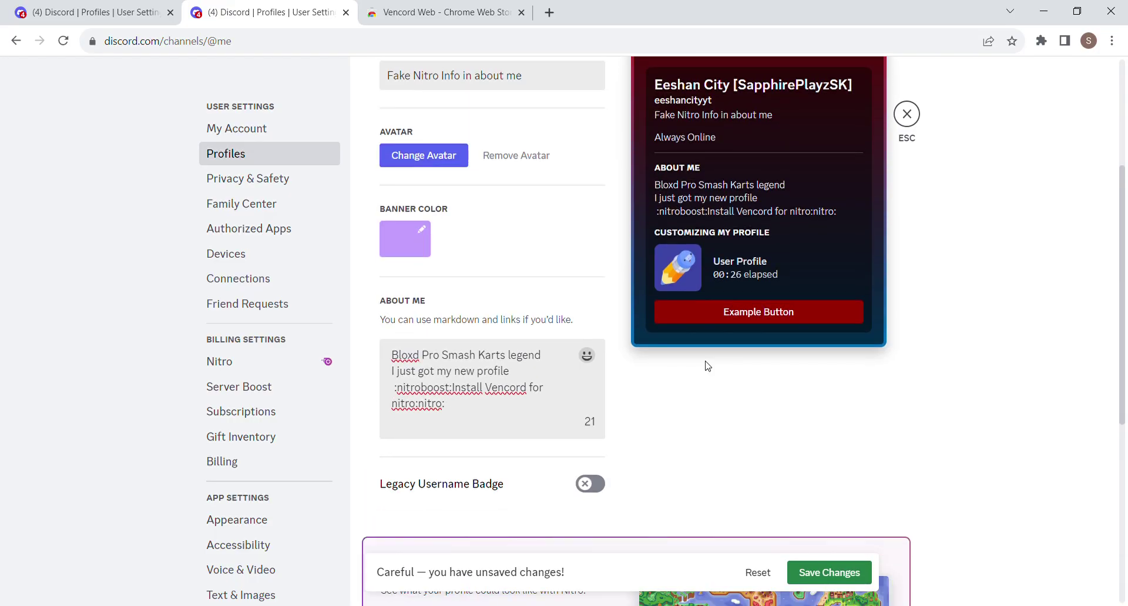
scroll(706, 362, "down", 2)
key("ctrl+z")
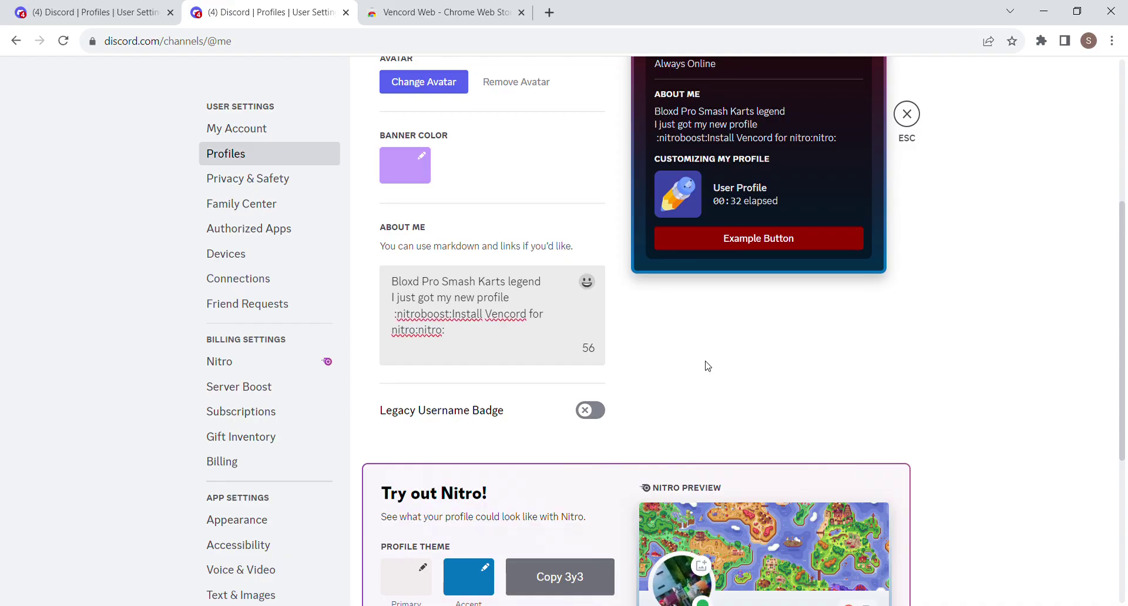
- Review the profile and Nitro preview cards, then close User Settings back to Friends
scroll(710, 363, "up", 5)
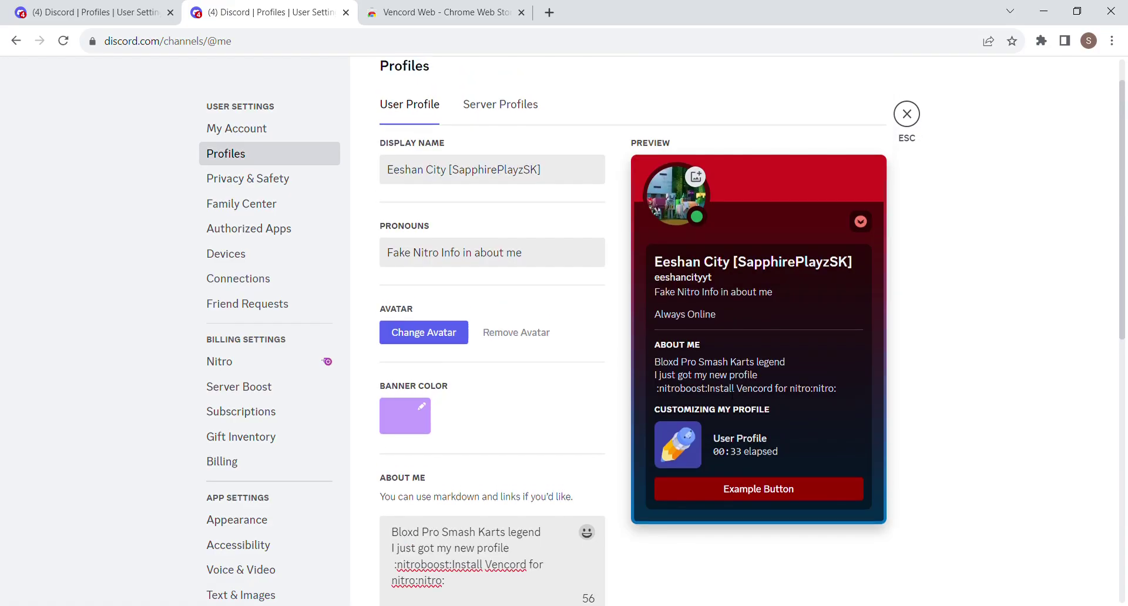
scroll(775, 383, "down", 8)
scroll(778, 383, "down", 1)
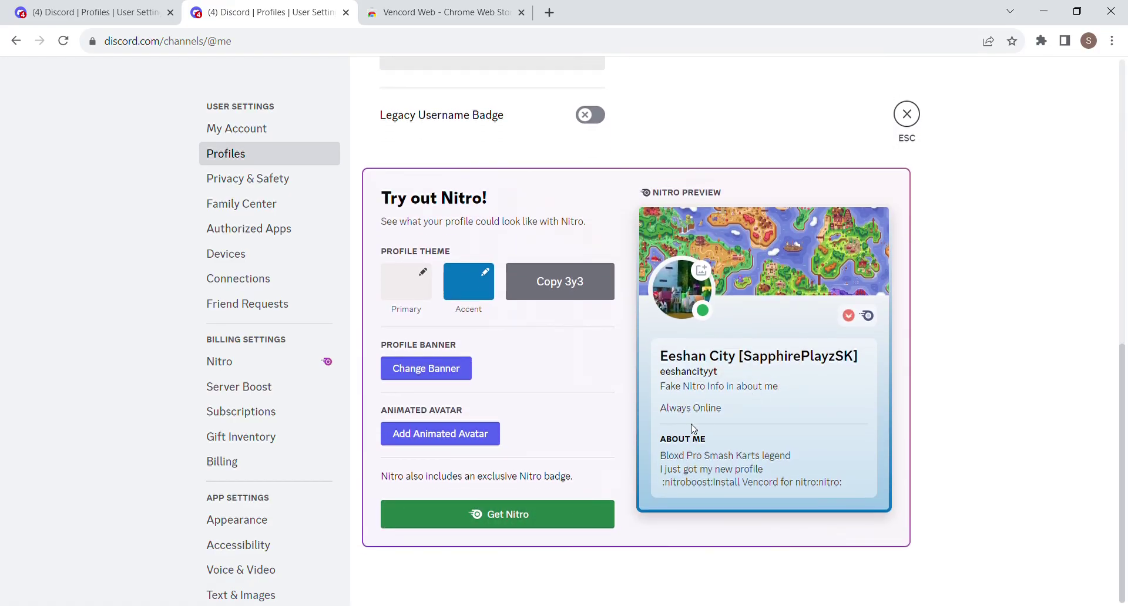
scroll(618, 354, "up", 3)
scroll(617, 354, "up", 3)
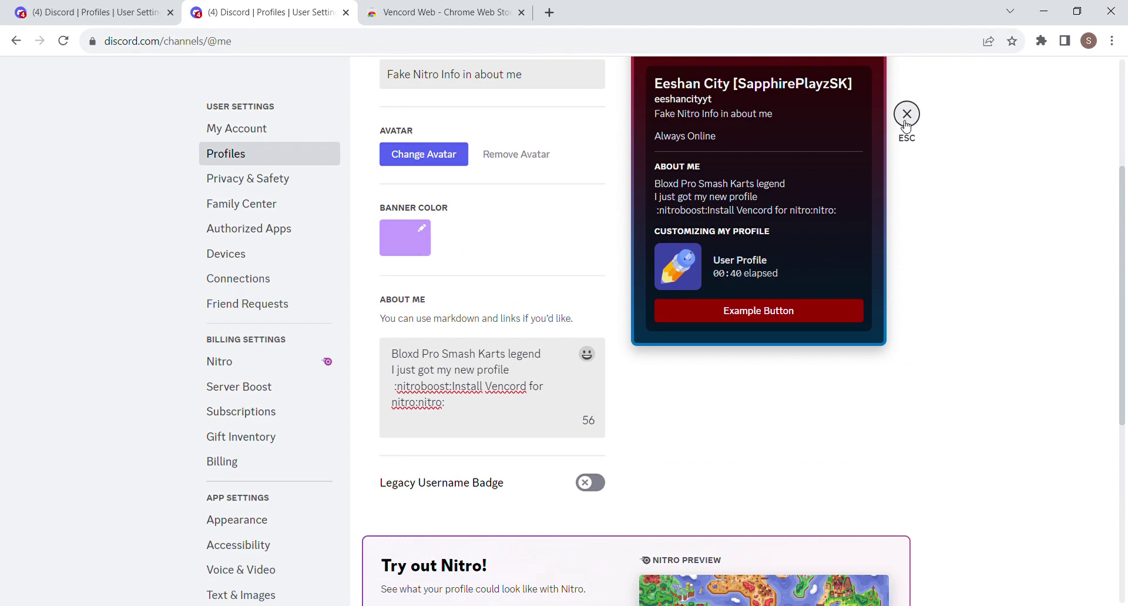
scroll(868, 171, "up", 3)
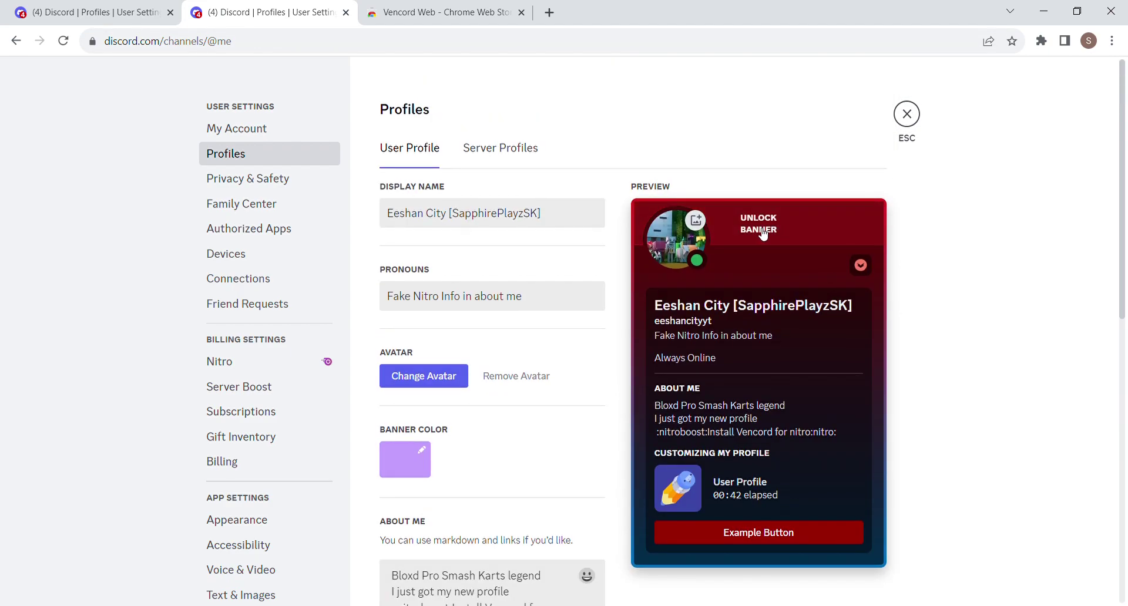
left_click(907, 116)
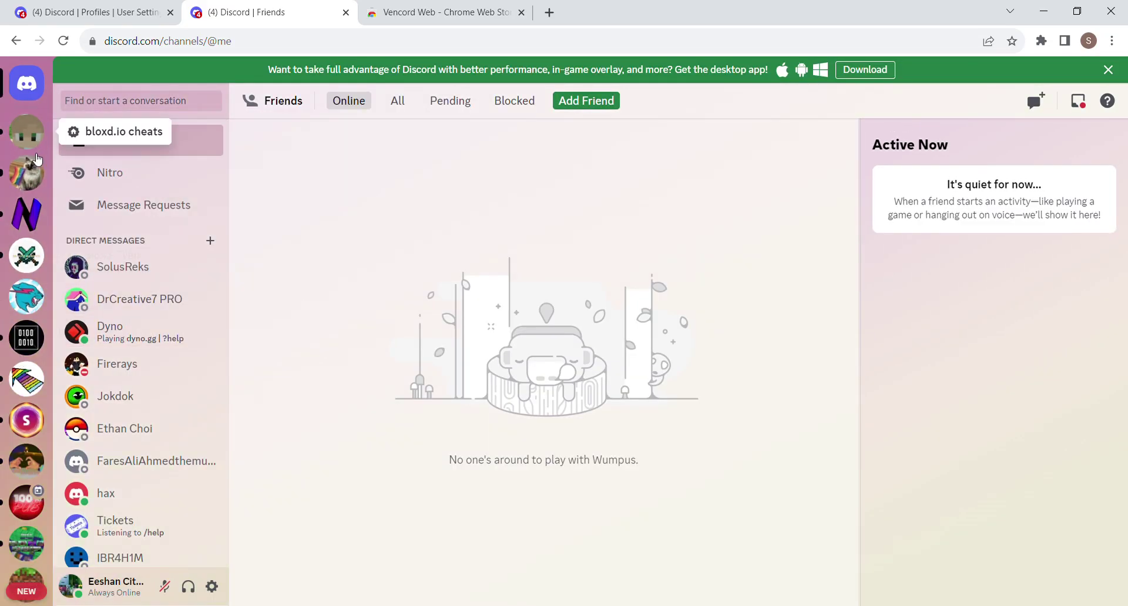
- Enter the Black Box server and briefly view your own profile card
left_click(22, 346)
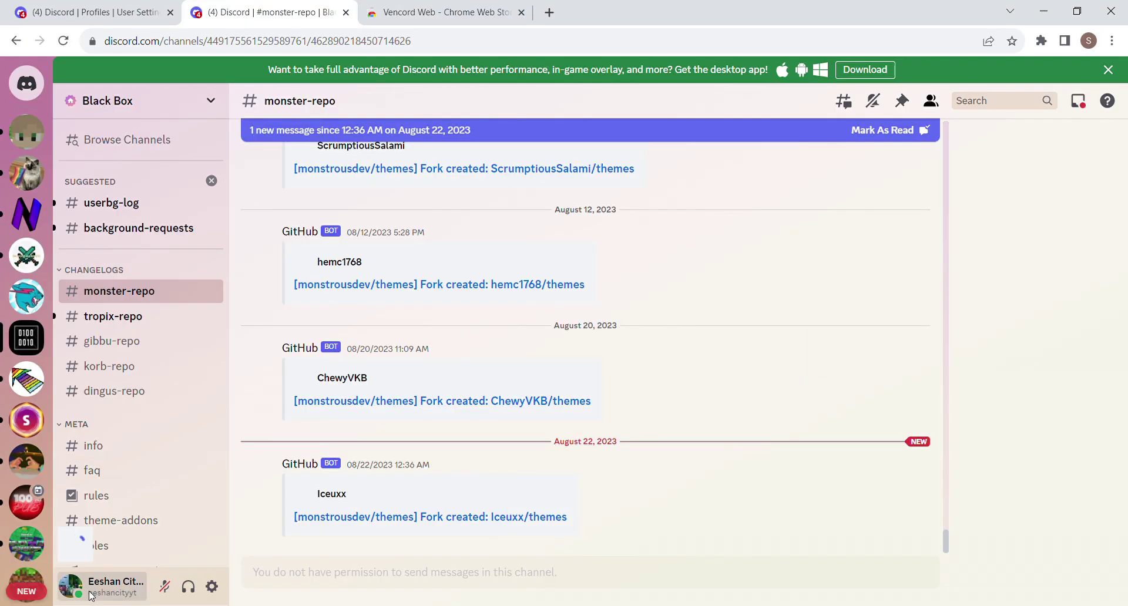
left_click(90, 594)
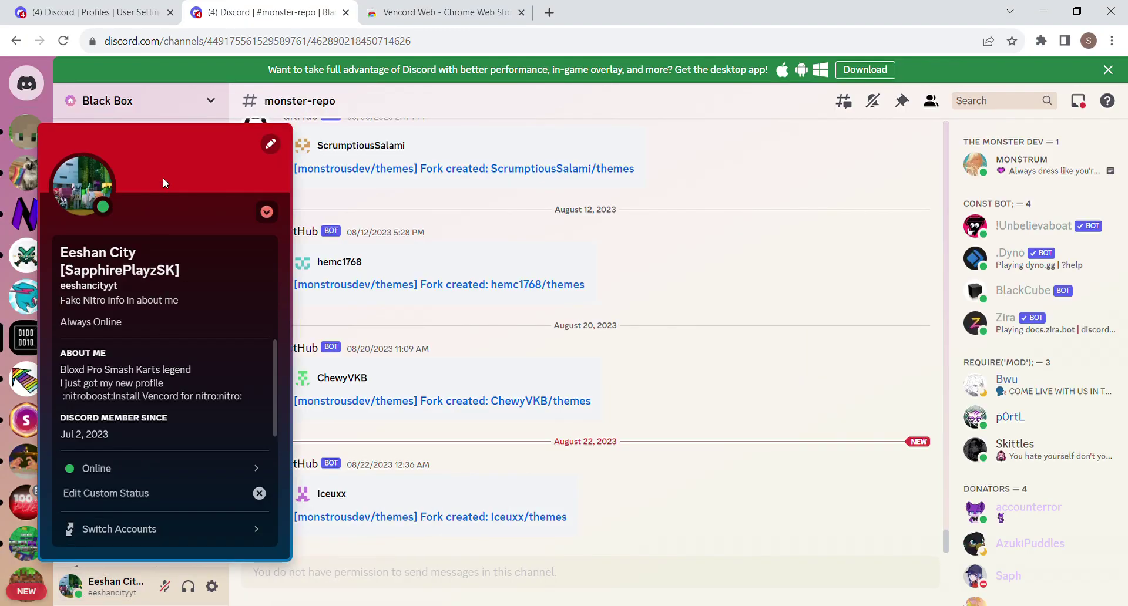
left_click(641, 301)
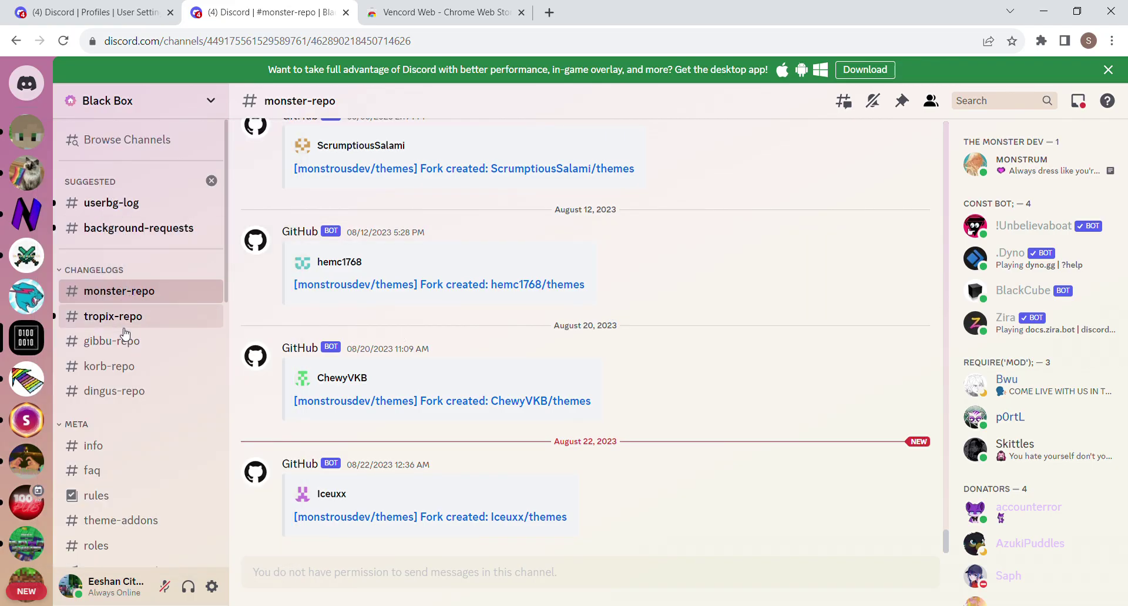
- Browse the background-requests channel messages, then switch to the userbg-log channel
left_click(126, 230)
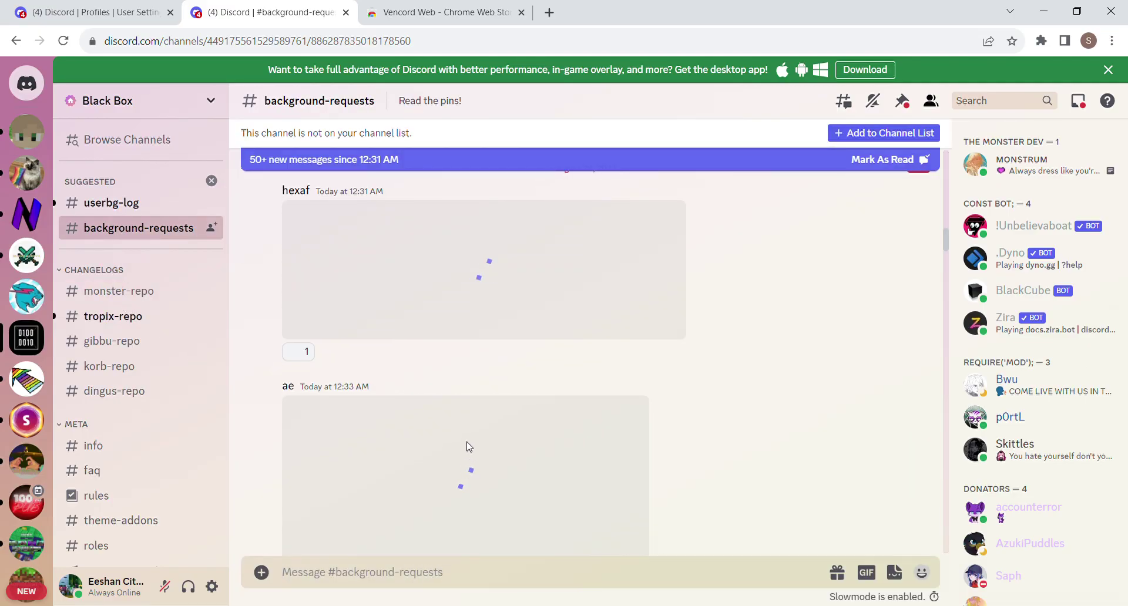
scroll(736, 360, "down", 10)
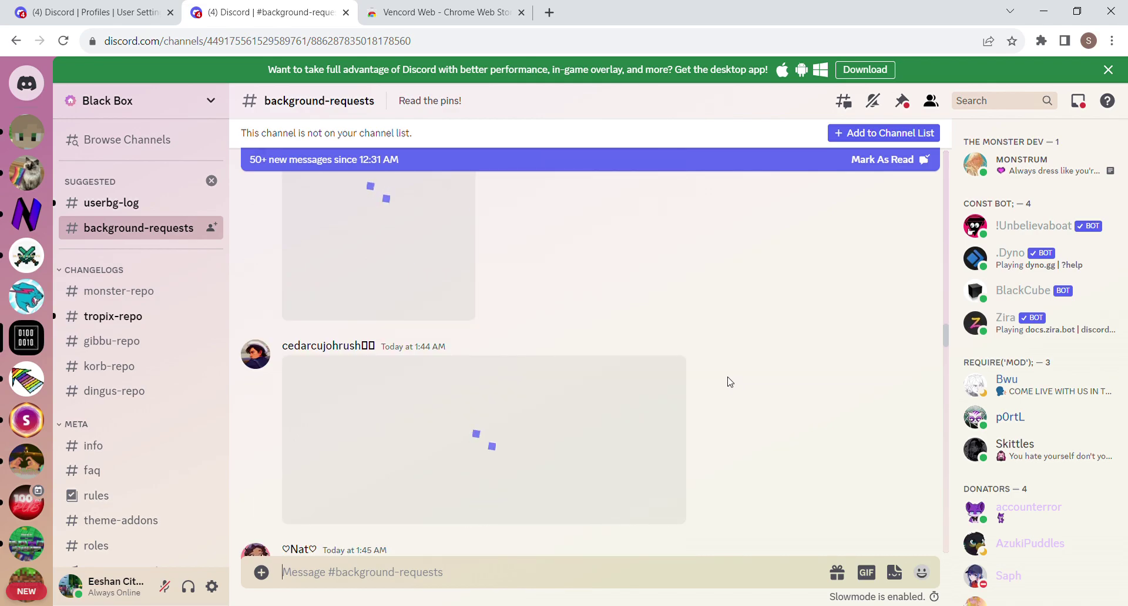
scroll(763, 368, "up", 10)
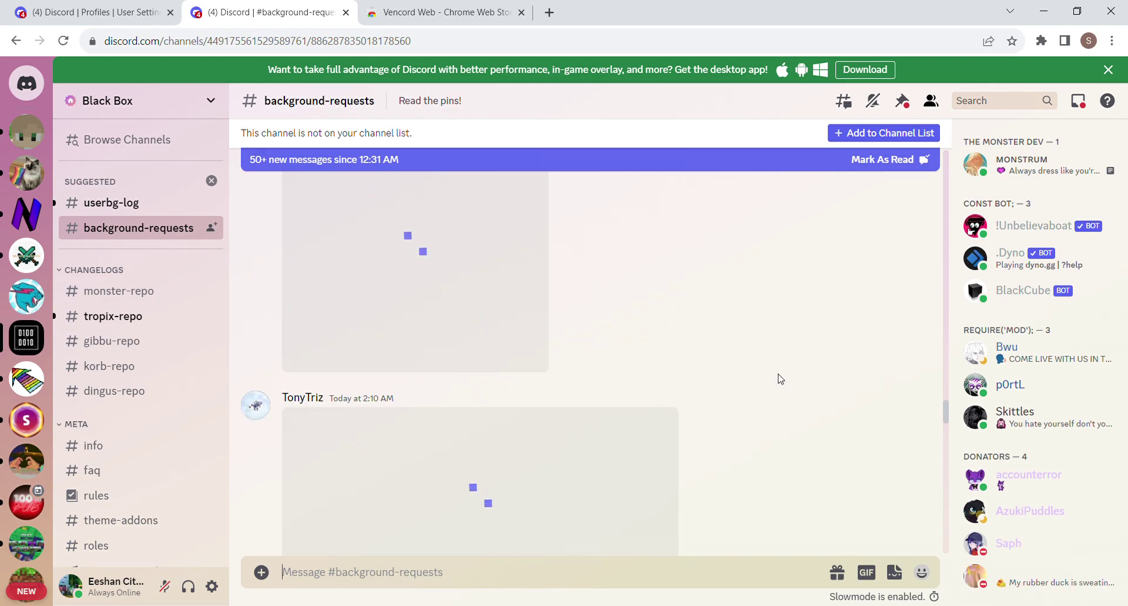
scroll(608, 316, "down", 5)
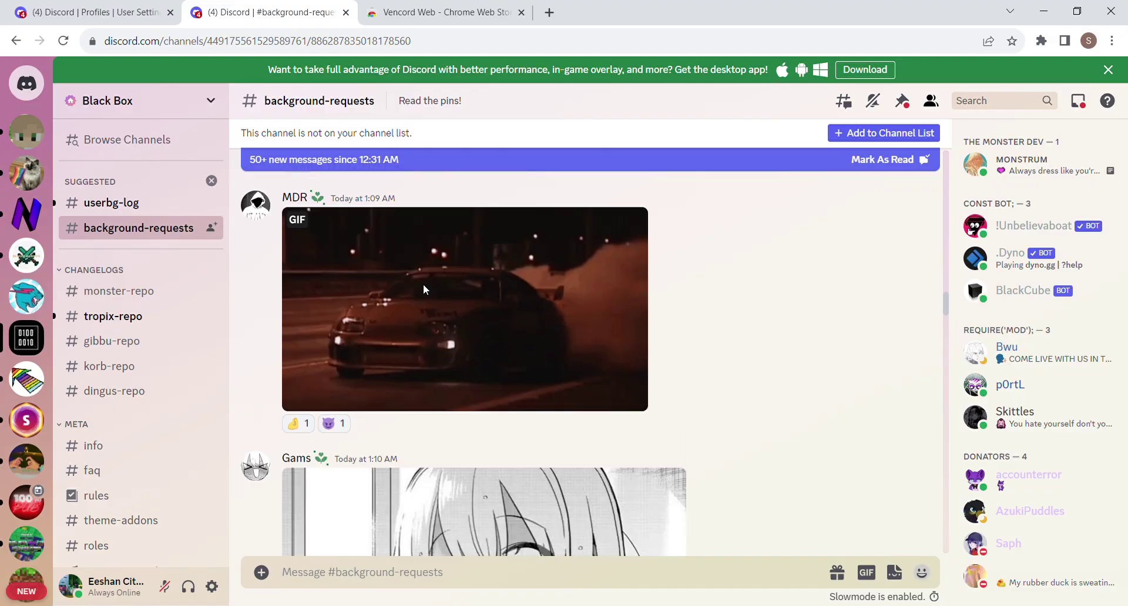
left_click(144, 202)
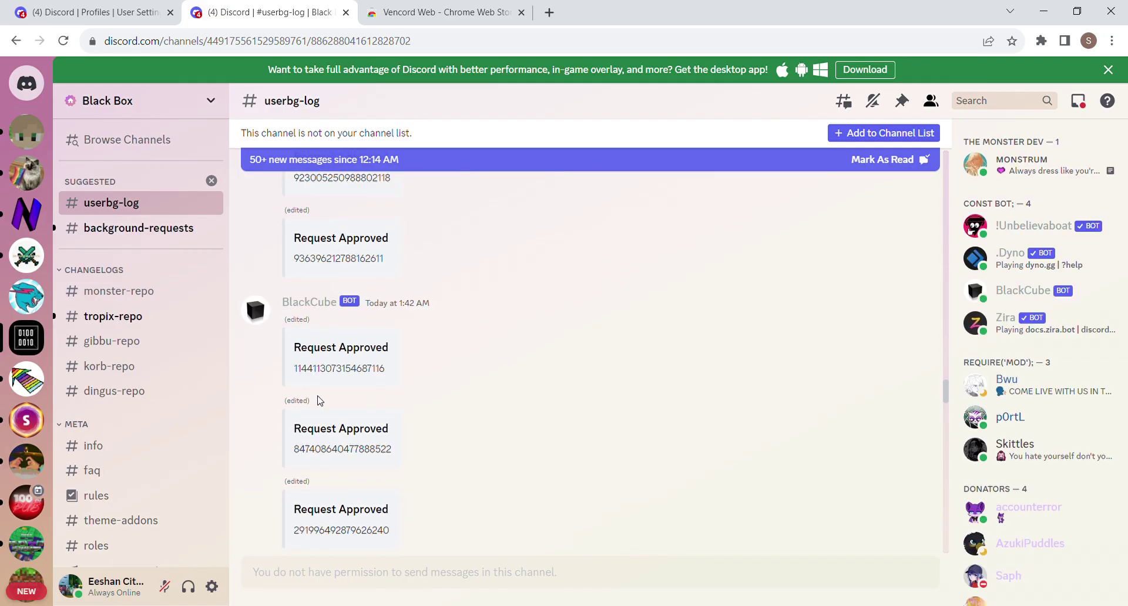
- Scroll through the userbg-log request entries, then show your own profile card
scroll(409, 379, "down", 3)
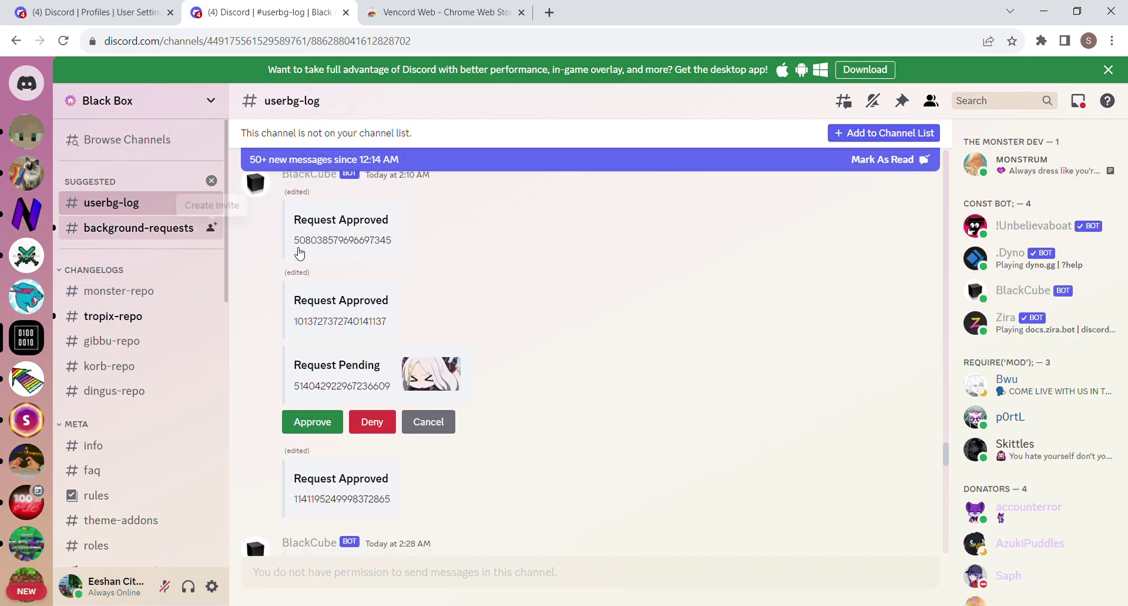
scroll(421, 249, "down", 10)
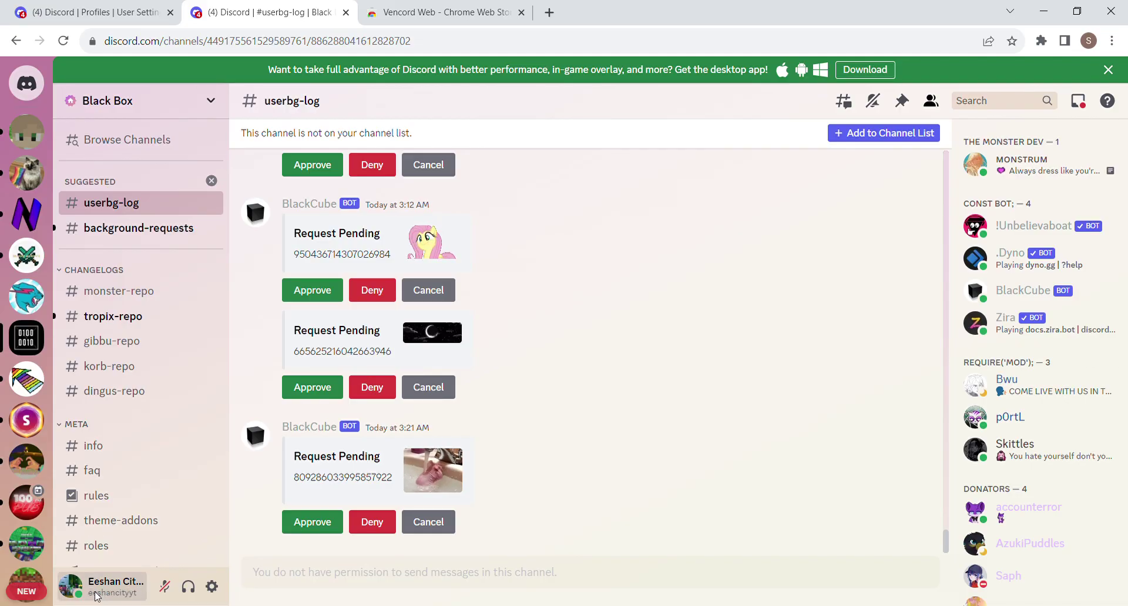
left_click(99, 593)
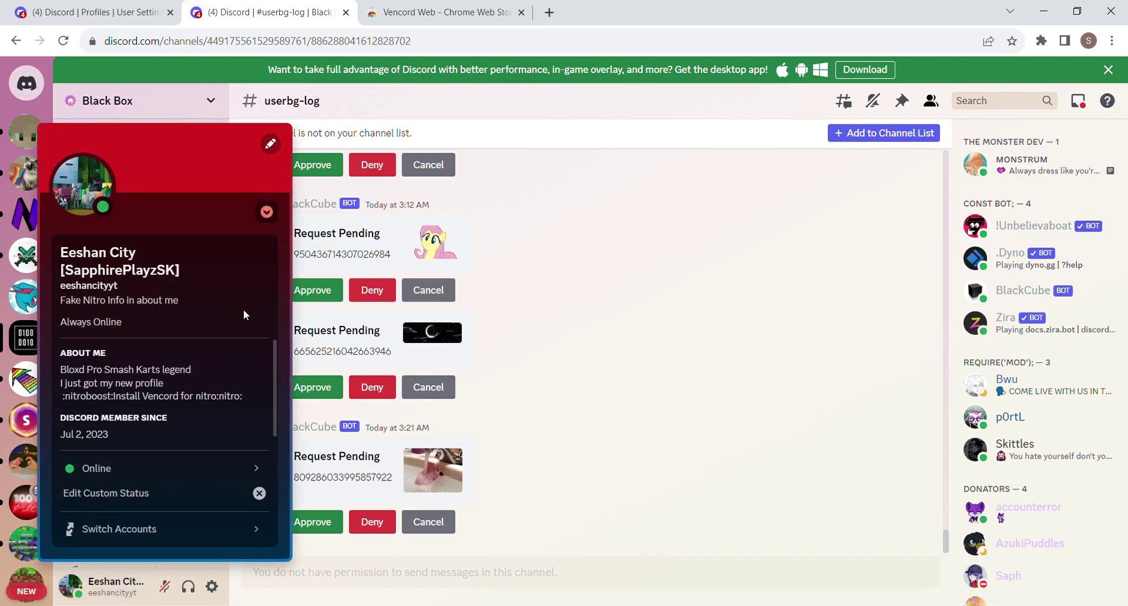
- Go from the profile card's edit pencil to User Settings and Vencord's Themes page
left_click(265, 147)
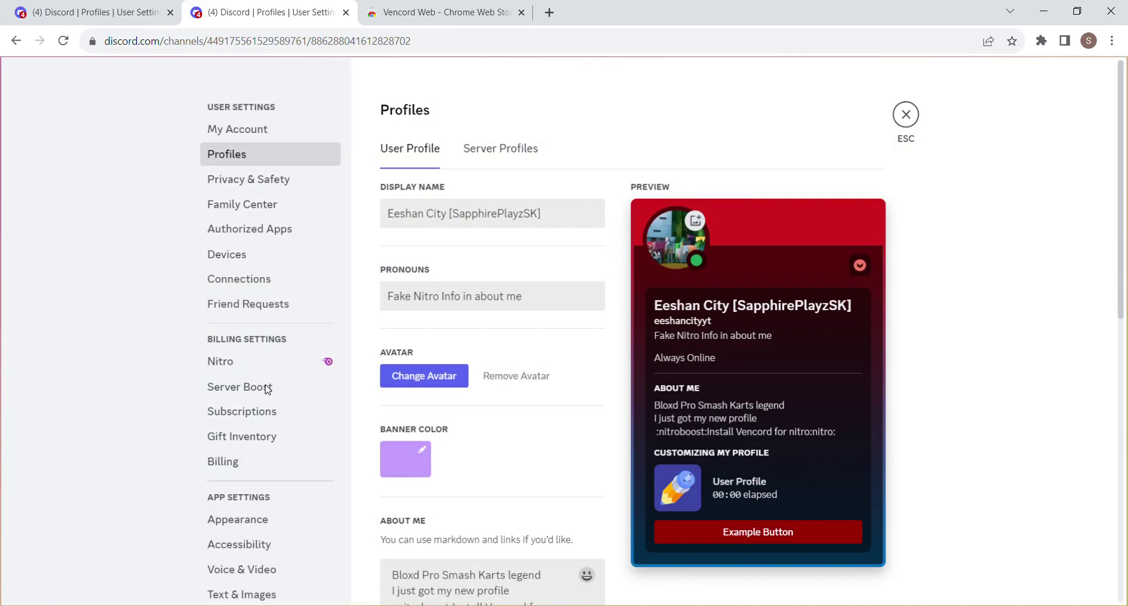
scroll(259, 459, "down", 8)
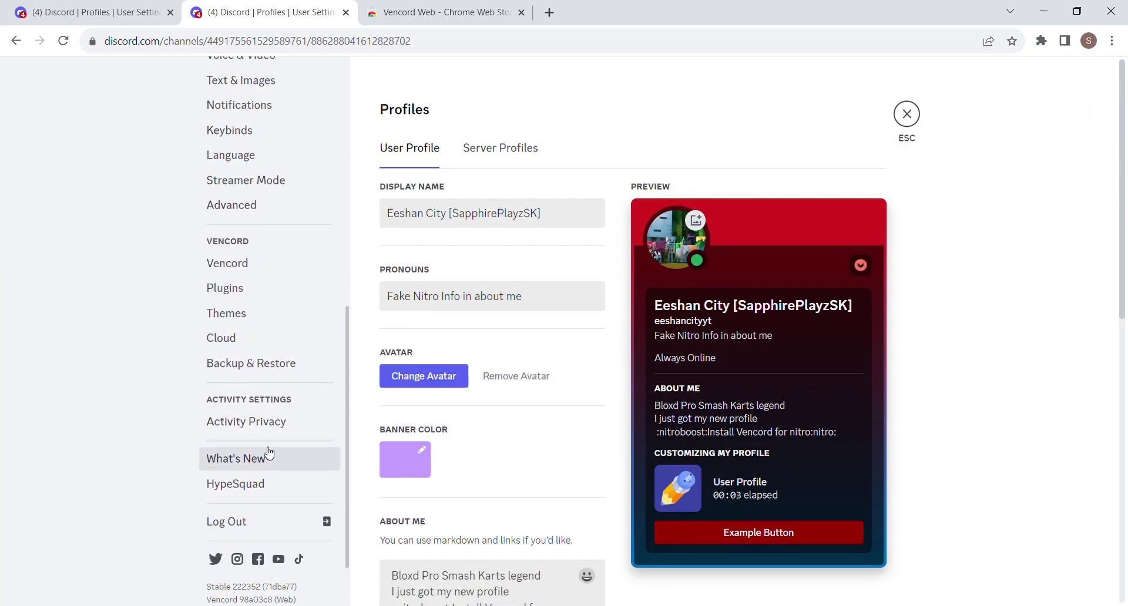
scroll(250, 423, "up", 3)
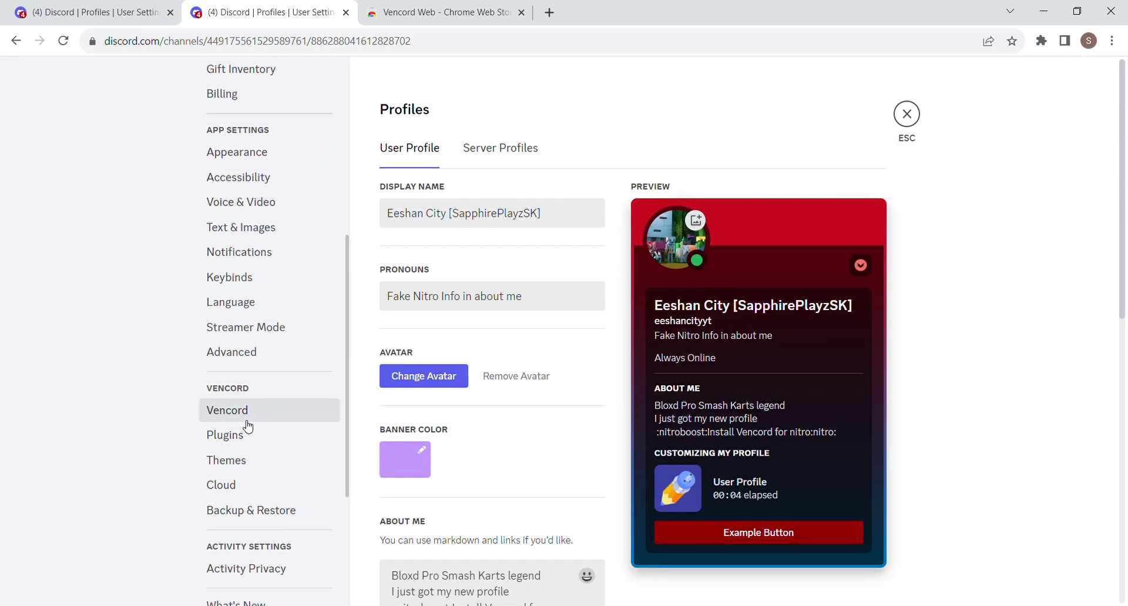
left_click(250, 462)
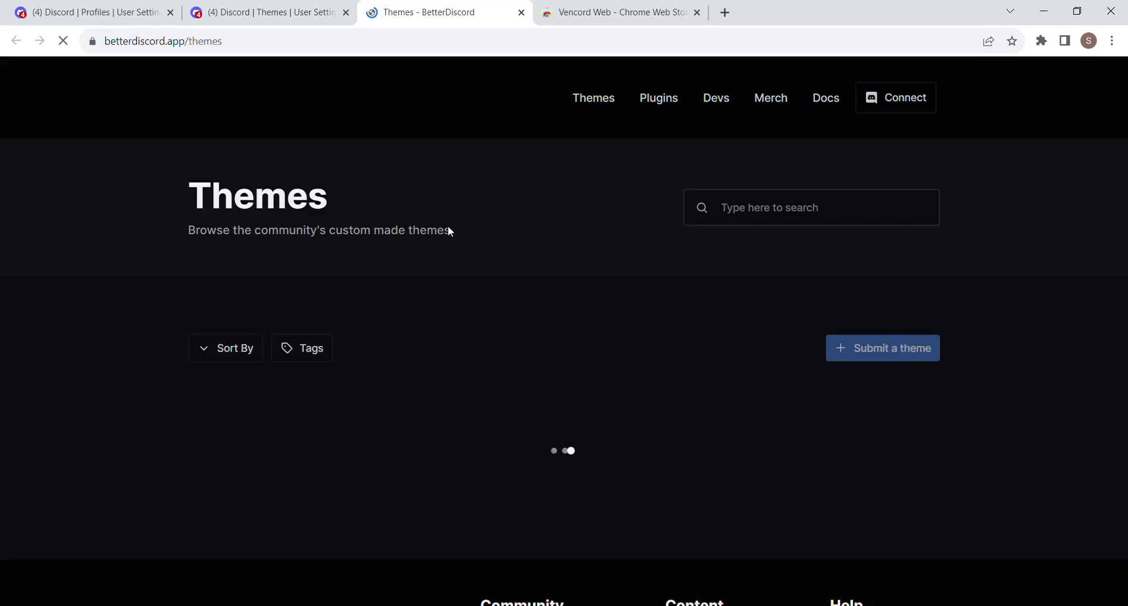
- Scroll the betterdiscord.app themes gallery to the ClearVision card with its Download button
scroll(468, 267, "down", 1)
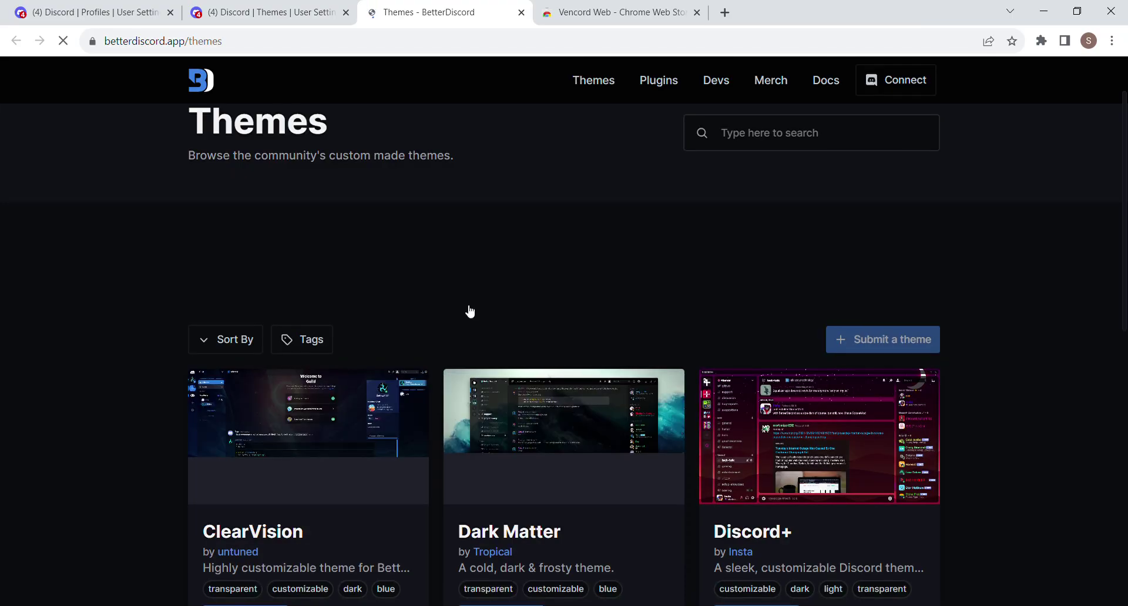
scroll(468, 312, "down", 3)
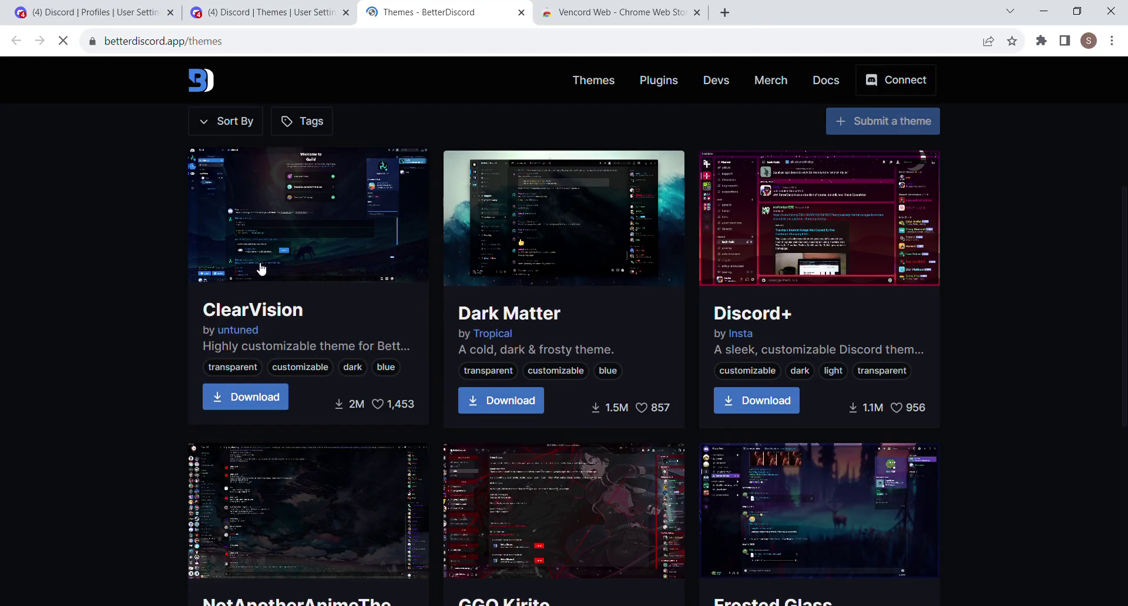
scroll(337, 276, "up", 1)
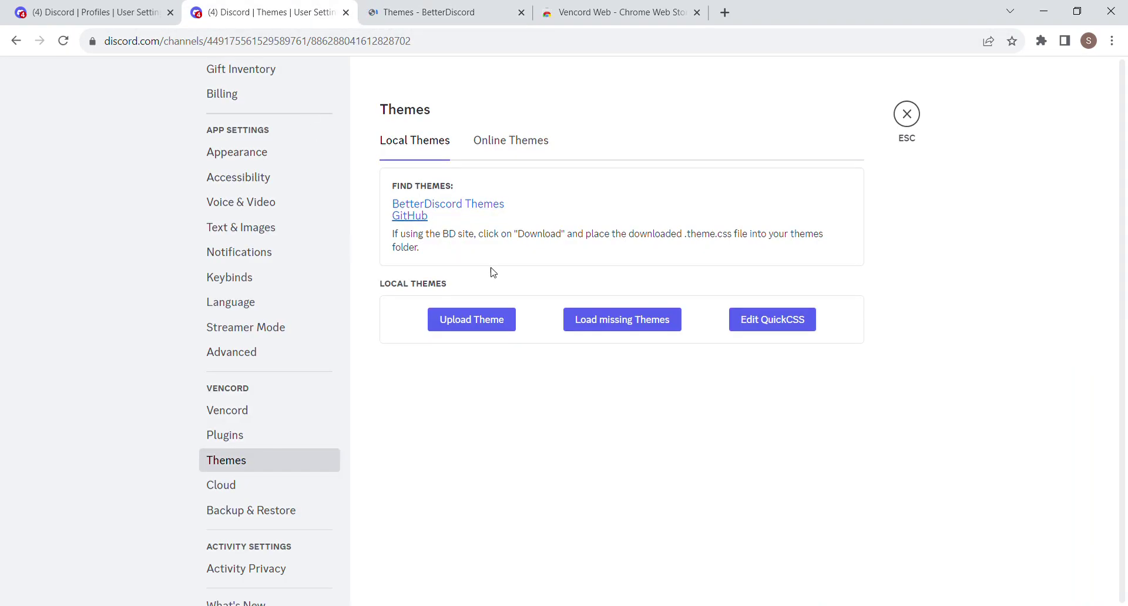
- Upload the ClearVision .theme.css file on the Vencord Themes page
left_click(483, 309)
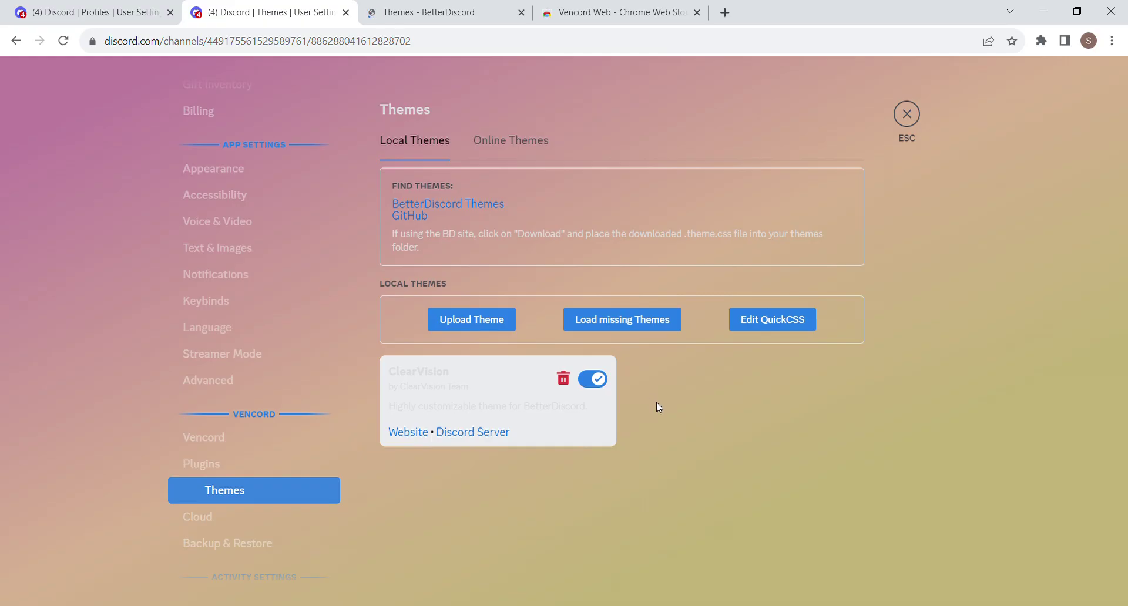
- Go through Nitro to the Appearance settings and look over its options under ClearVision
scroll(249, 282, "up", 1)
scroll(249, 282, "up", 5)
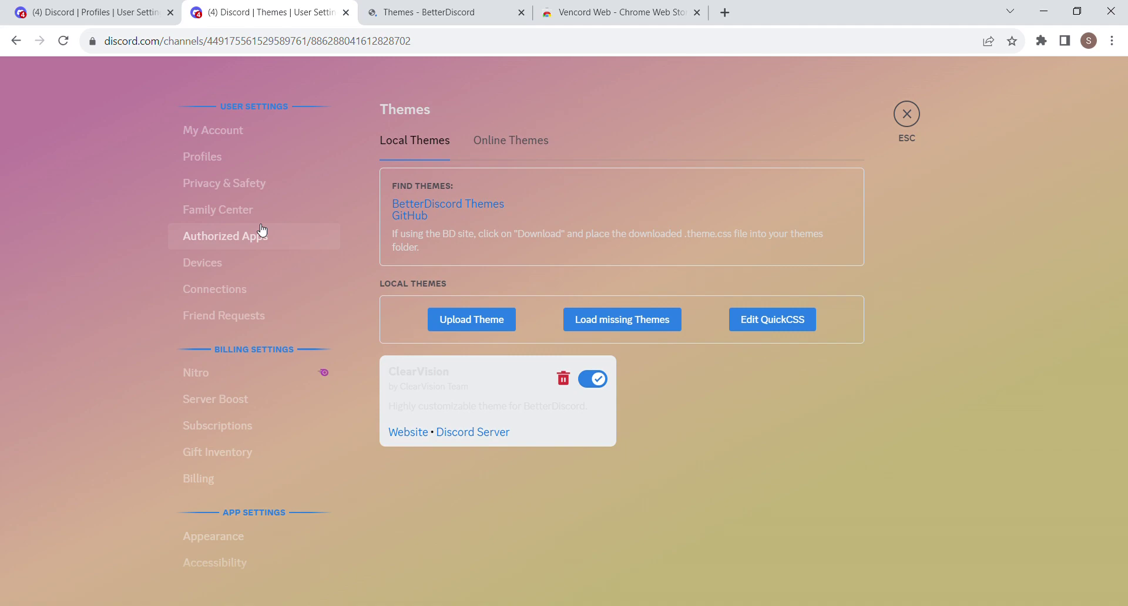
scroll(259, 229, "down", 2)
left_click(243, 224)
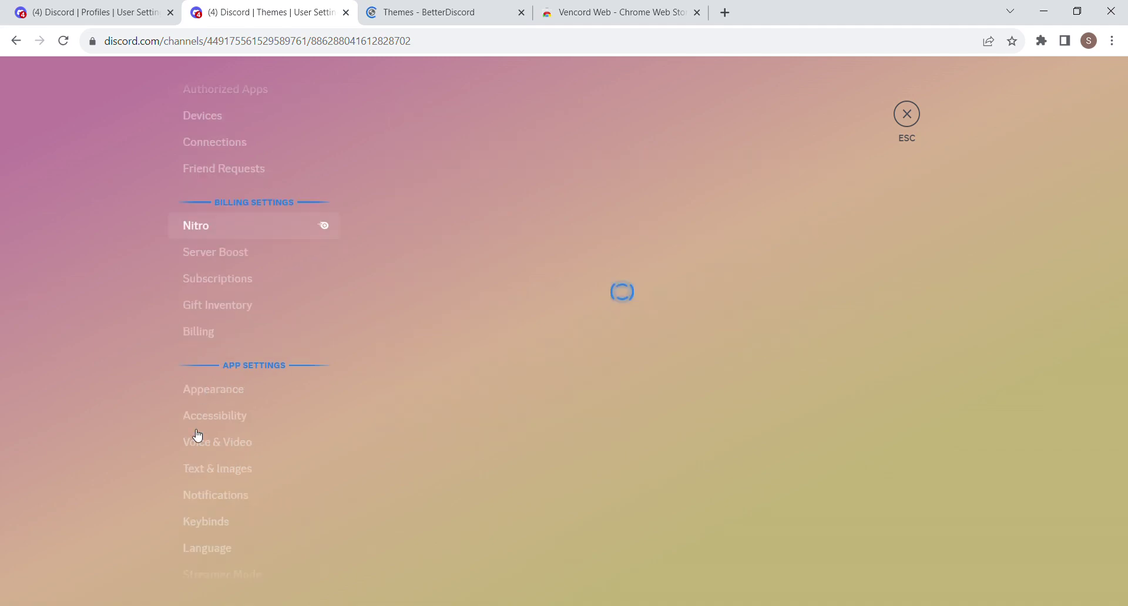
left_click(225, 394)
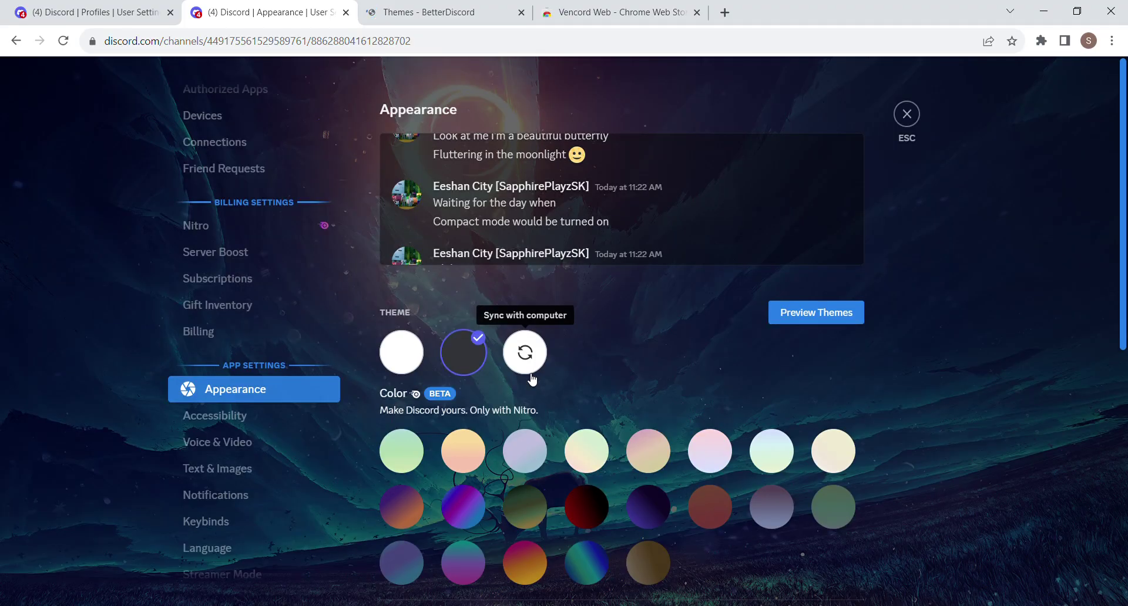
scroll(553, 363, "down", 8)
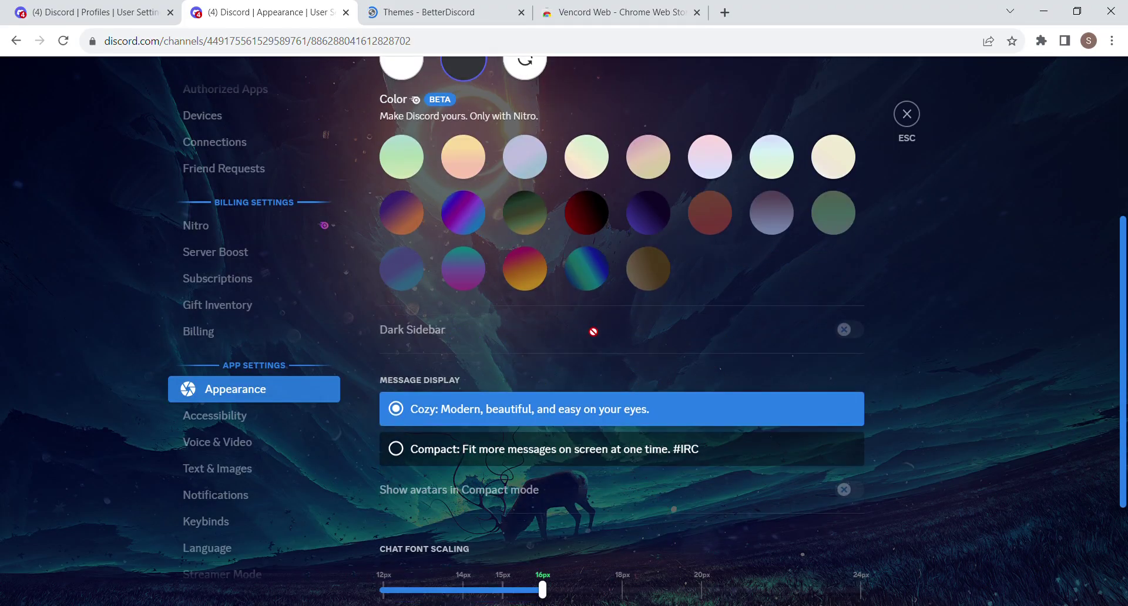
scroll(735, 294, "up", 8)
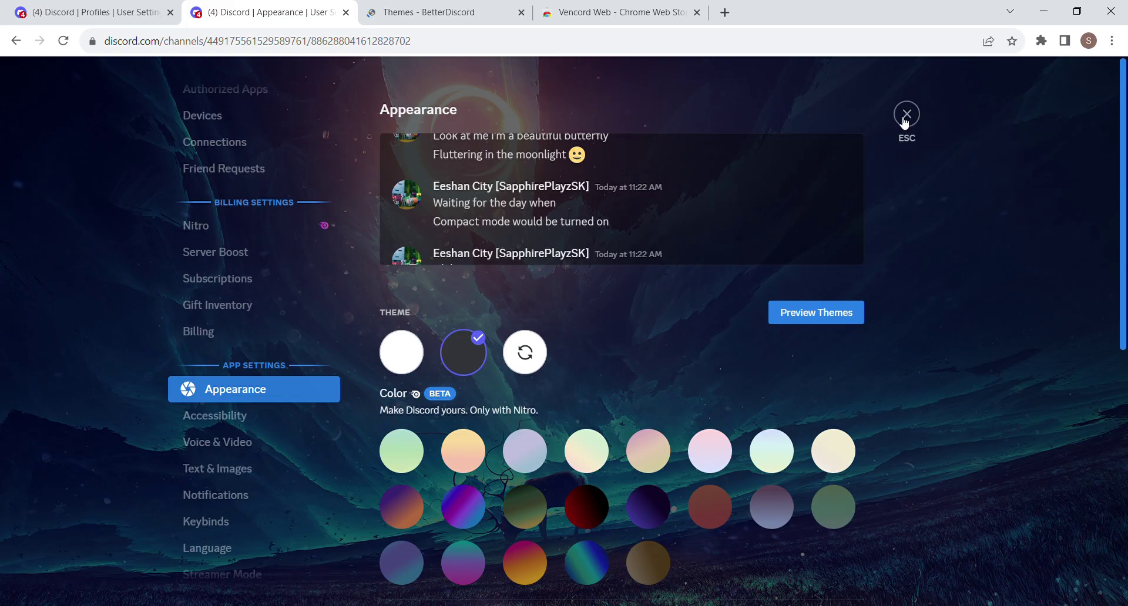
- Close User Settings and show your own profile card with its About Me text
key("Escape")
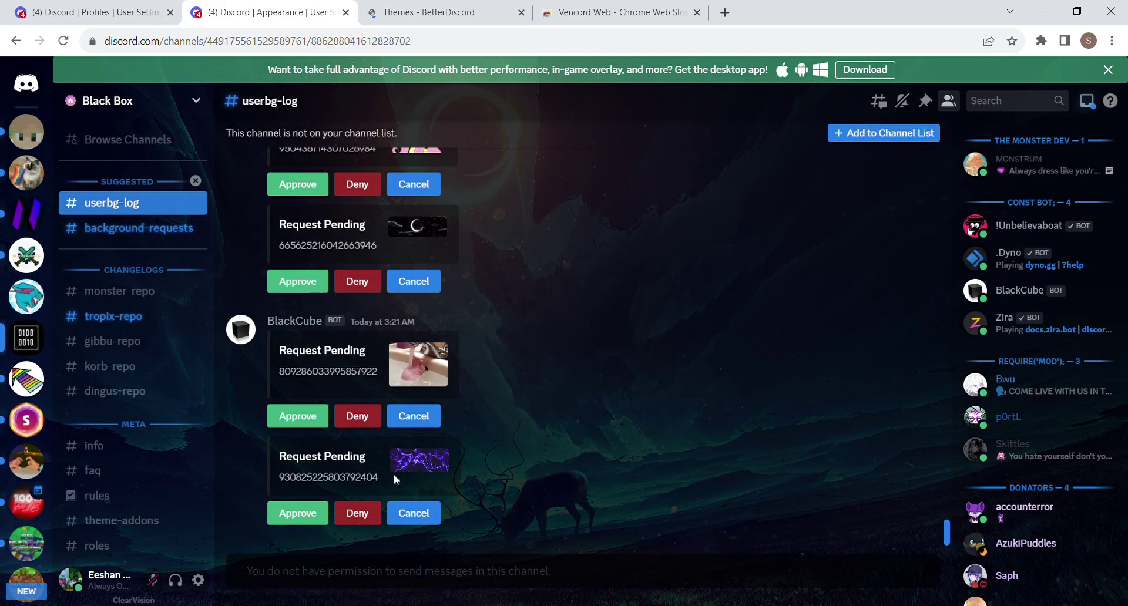
left_click(115, 582)
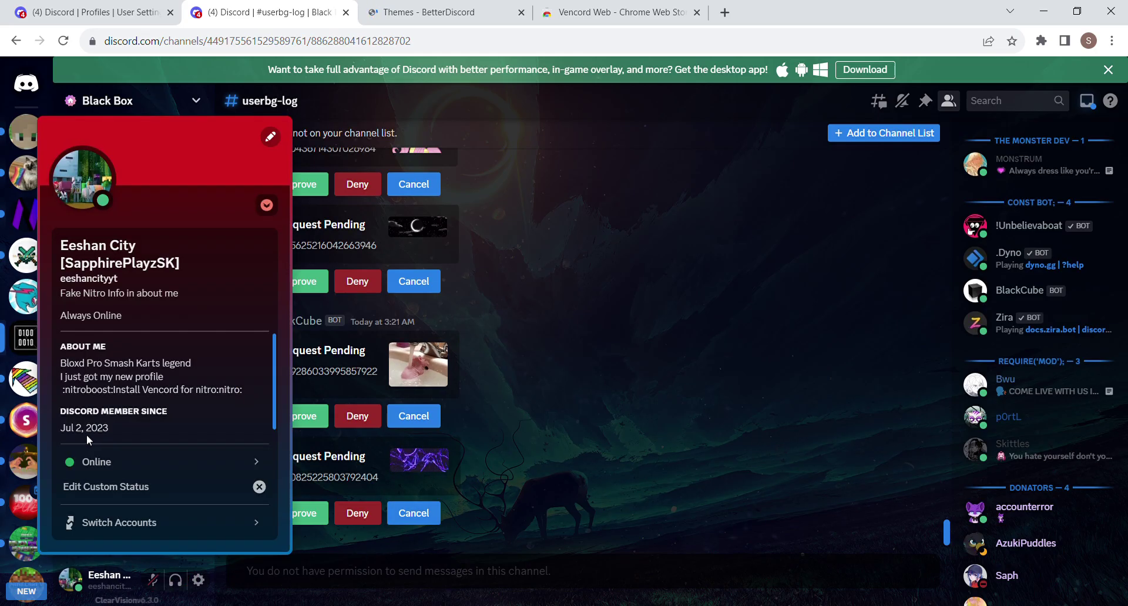